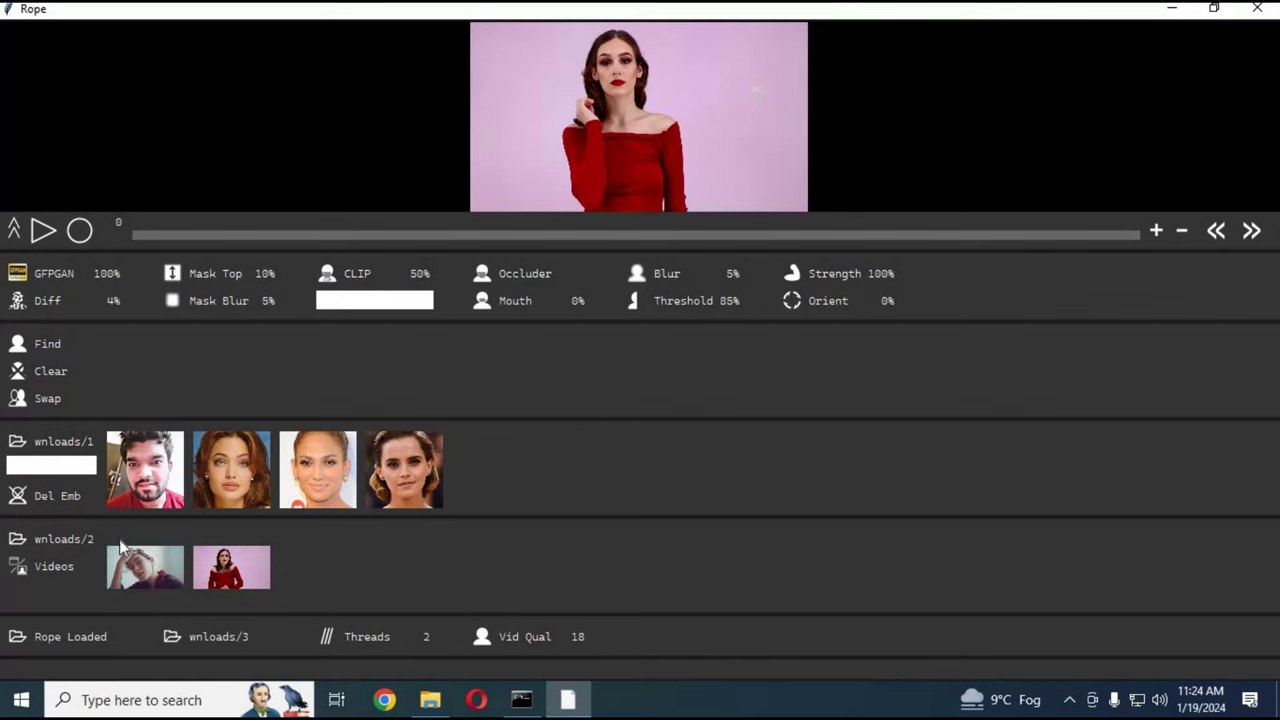
# Step: Detect faces, target the woman's face, assign the fourth source face and enable Swap
pyautogui.click(40, 346)
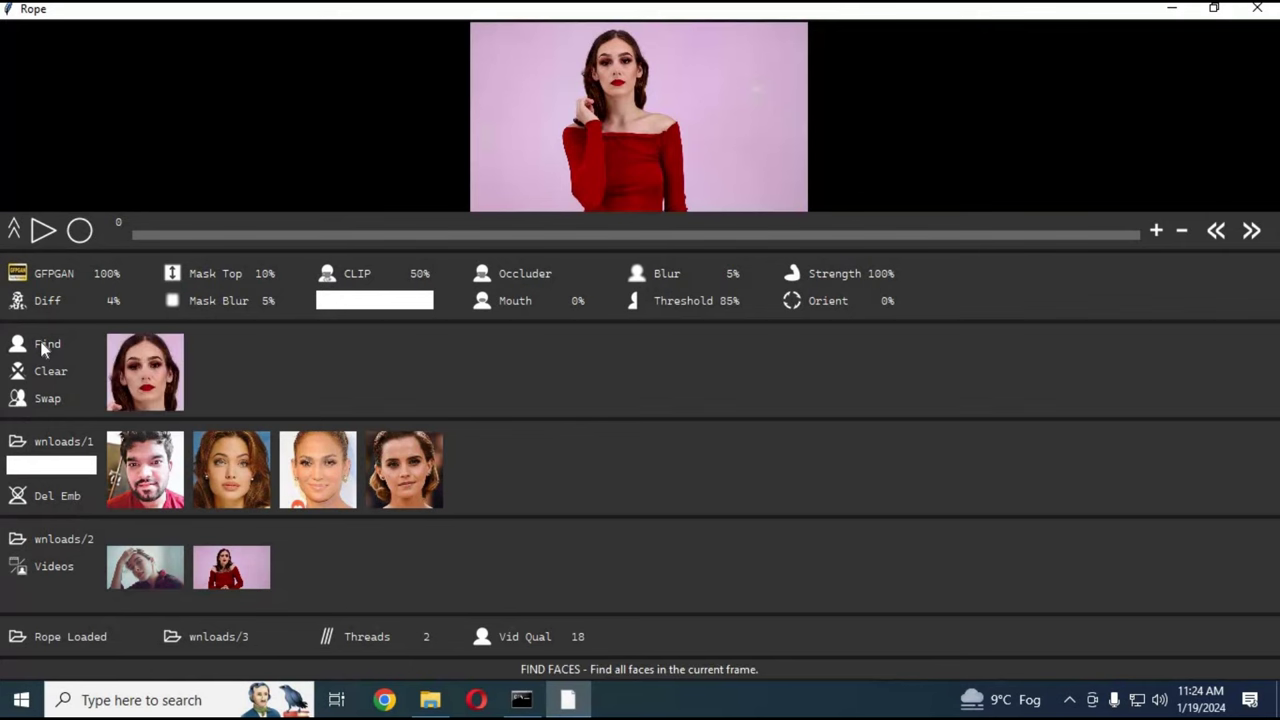
pyautogui.click(141, 381)
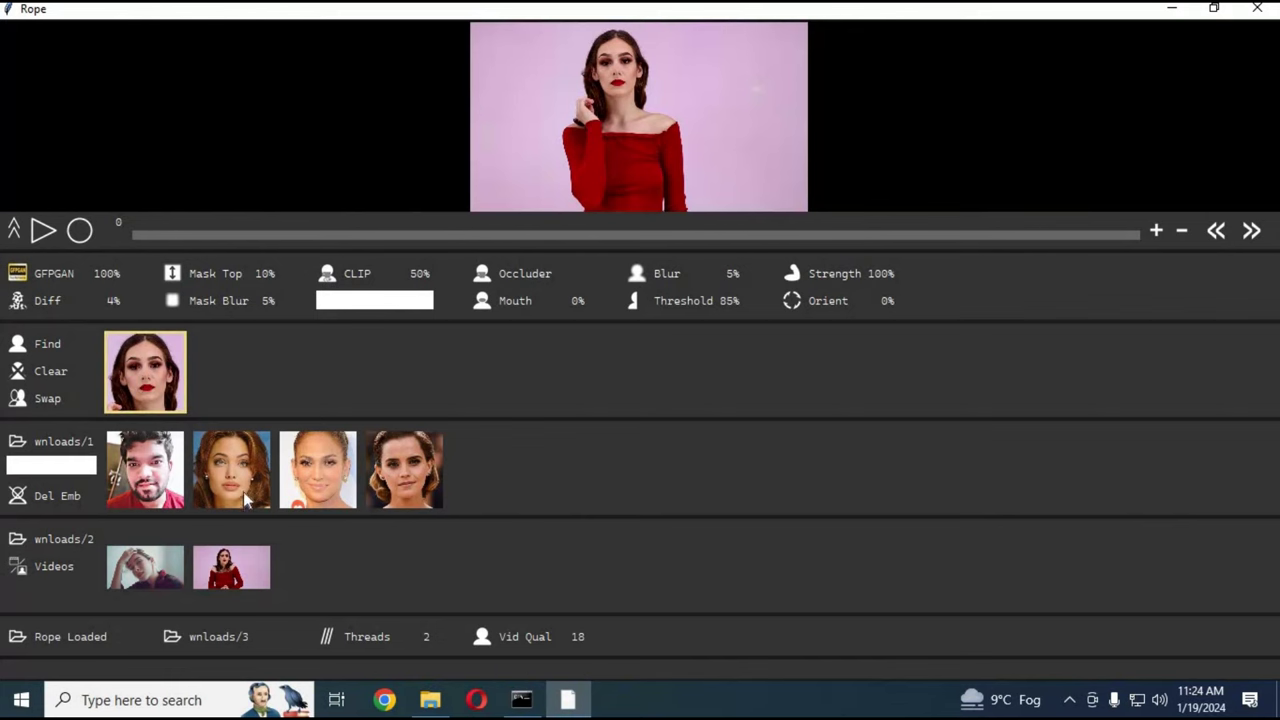
pyautogui.click(405, 486)
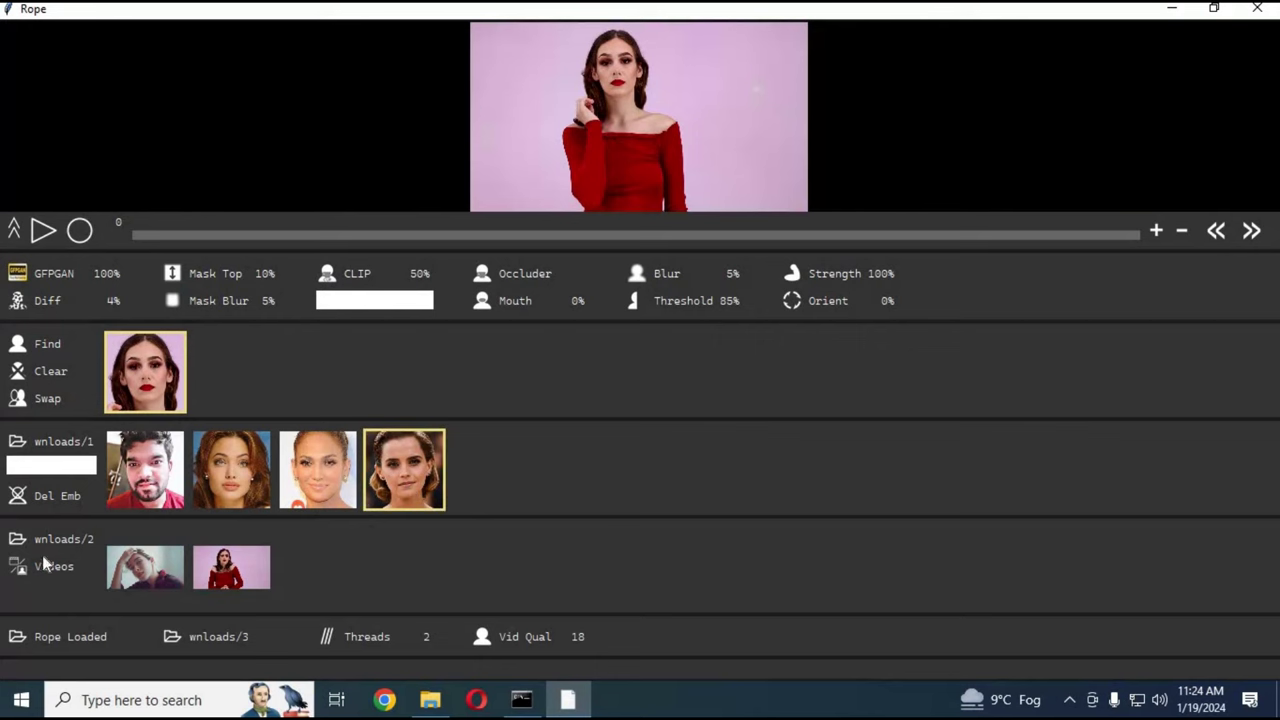
pyautogui.click(52, 397)
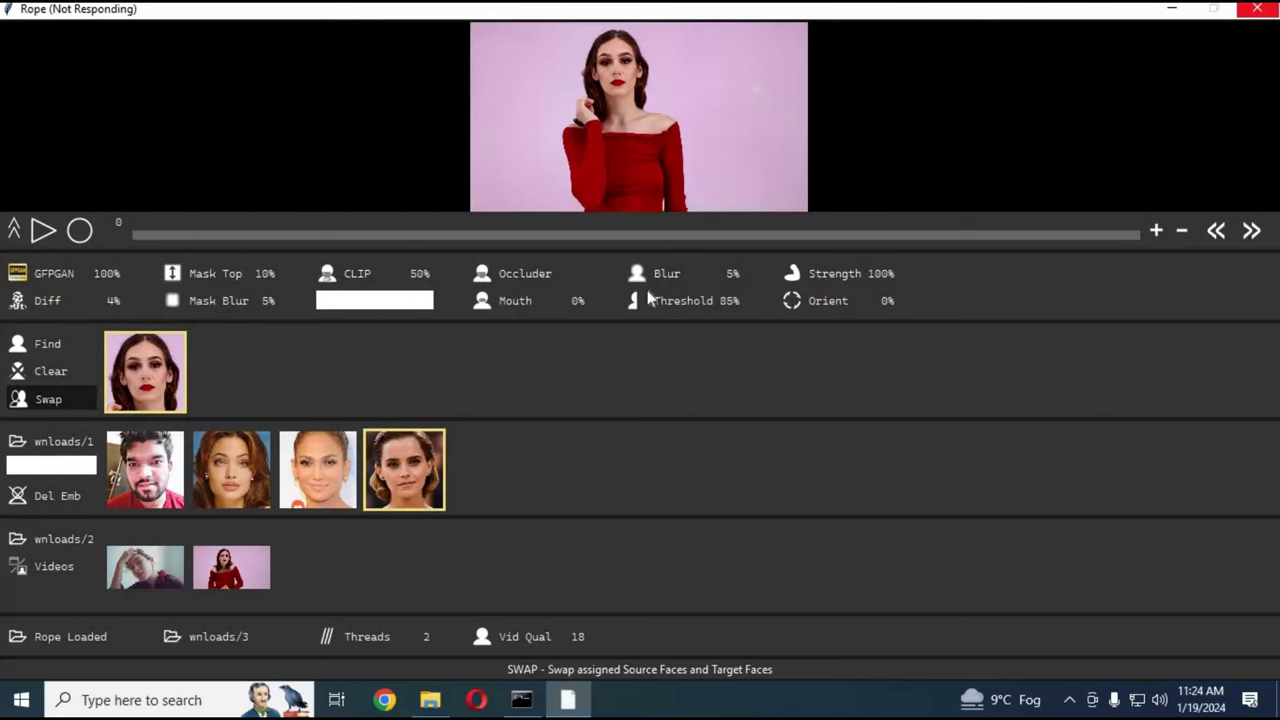
# Step: Play the swapped video, cycling the woman's face through the third, second, first, then second source faces
pyautogui.click(38, 232)
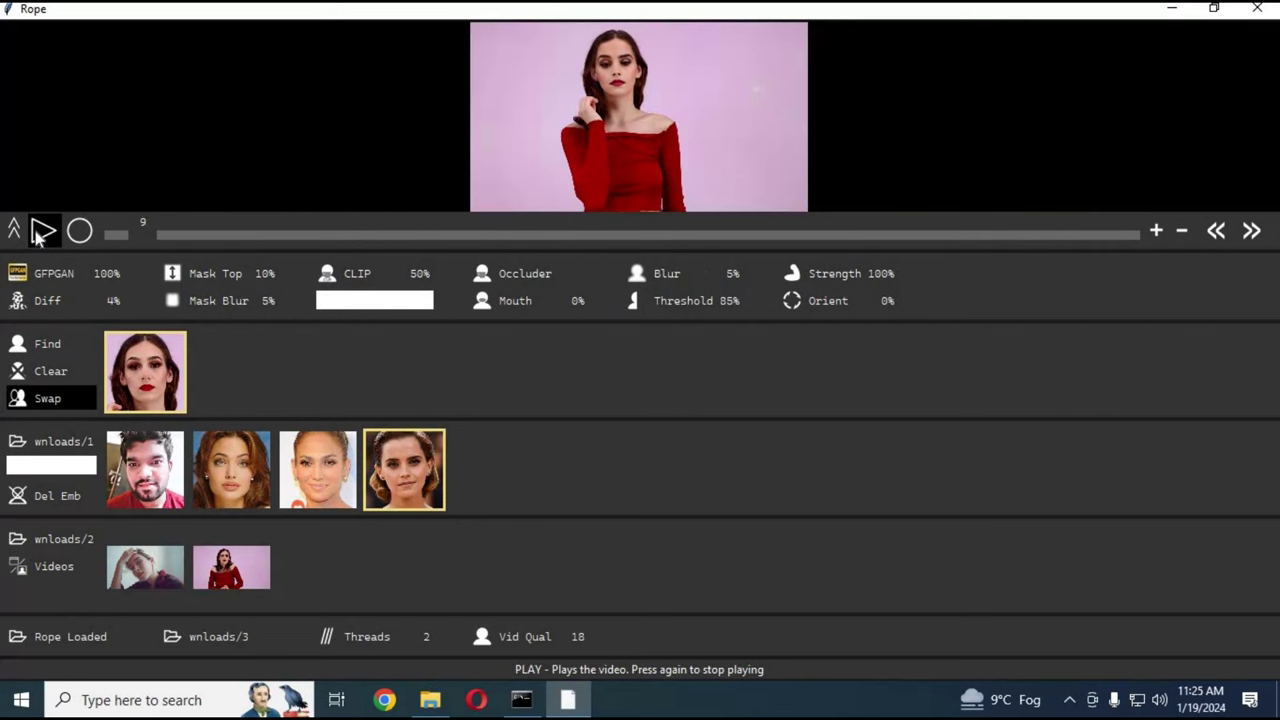
pyautogui.click(327, 480)
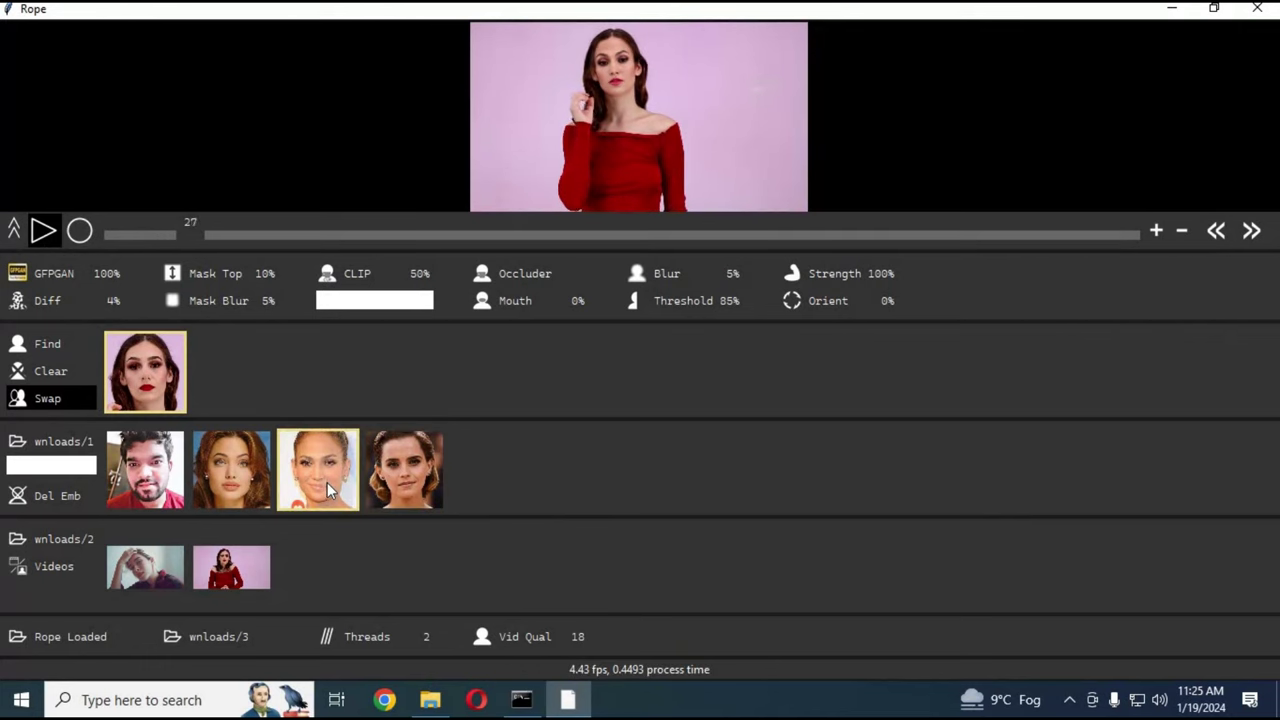
pyautogui.click(226, 470)
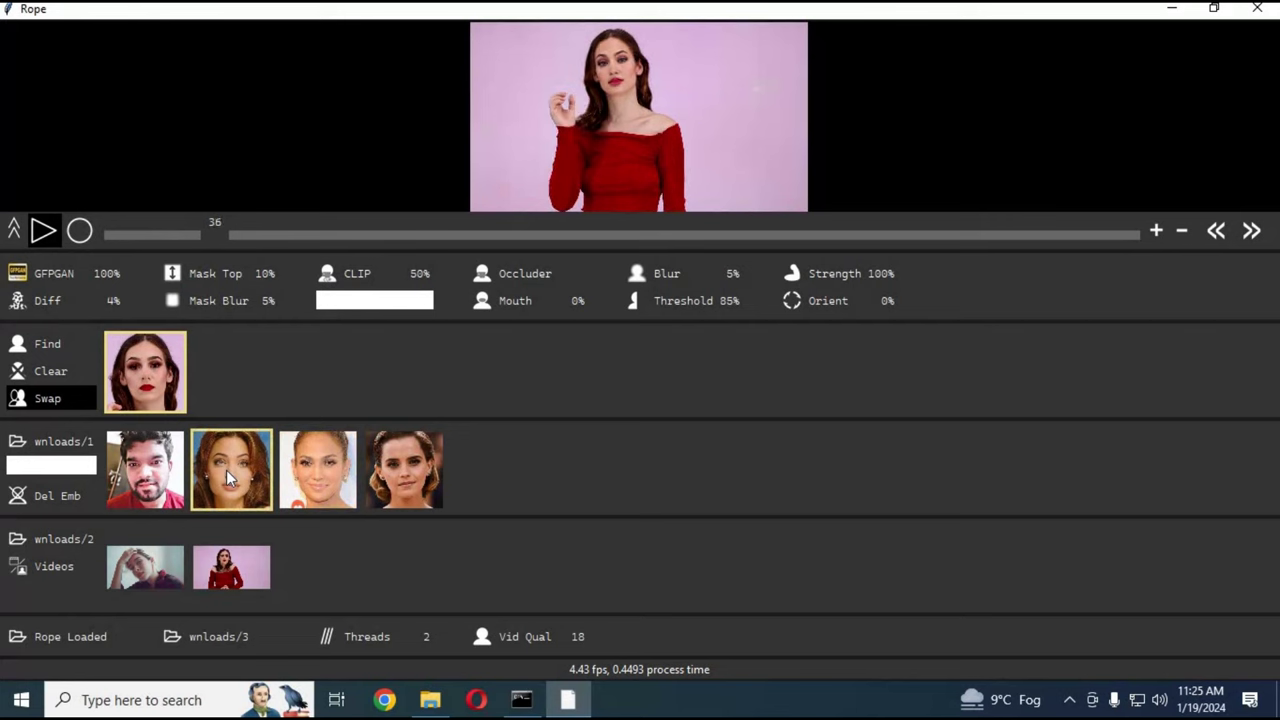
pyautogui.click(150, 488)
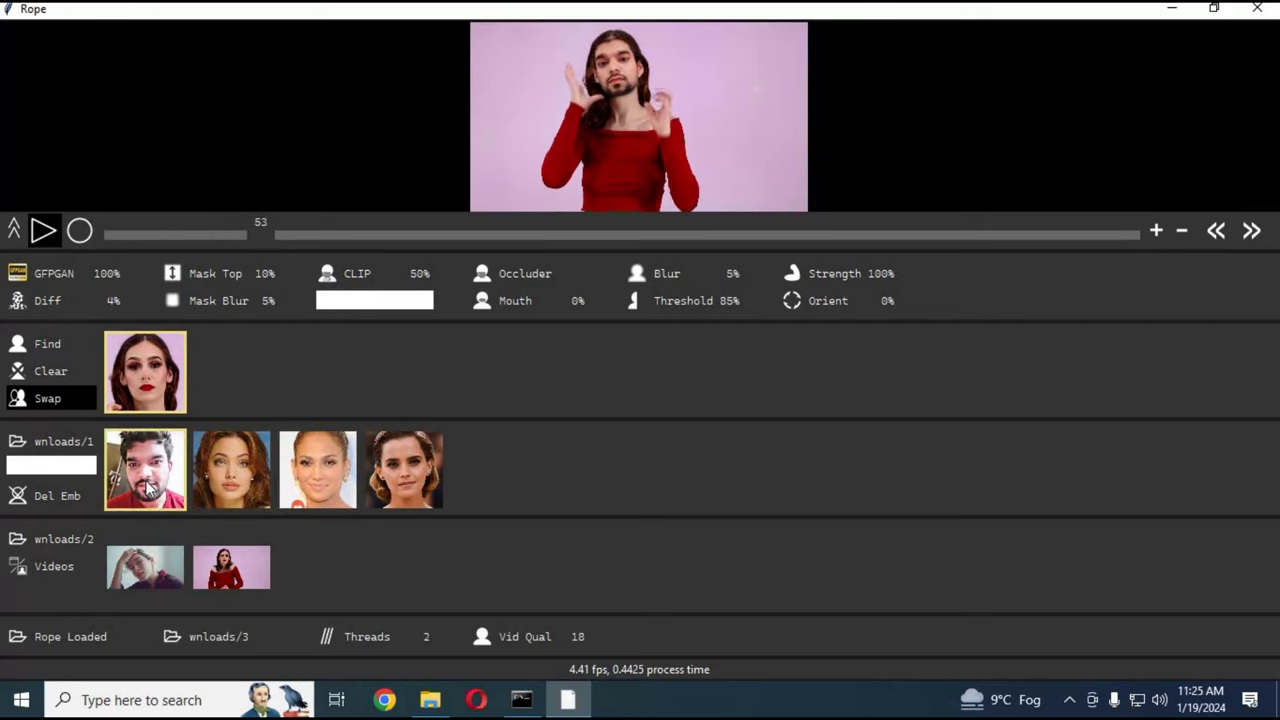
pyautogui.click(254, 482)
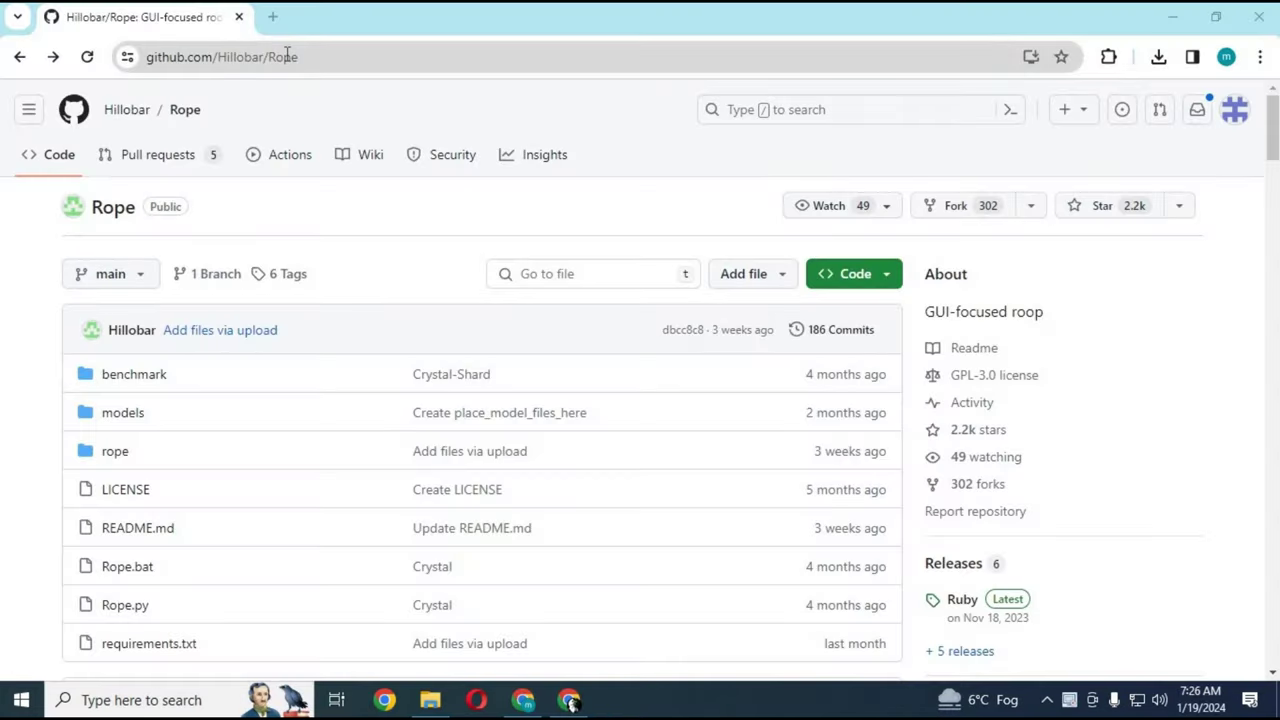
# Step: Scroll the Rope repository page through its files and README, then open the latest Ruby release
pyautogui.click(286, 57)
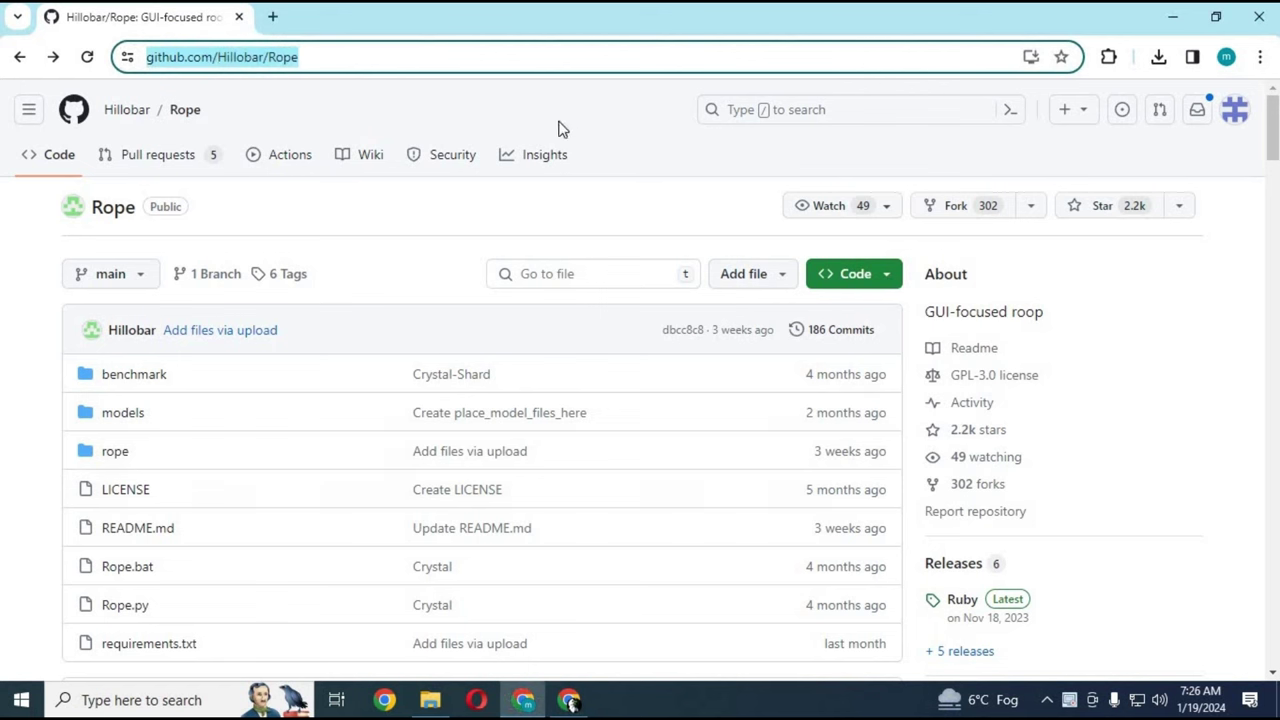
pyautogui.moveTo(1274, 116); pyautogui.dragTo(1275, 170)
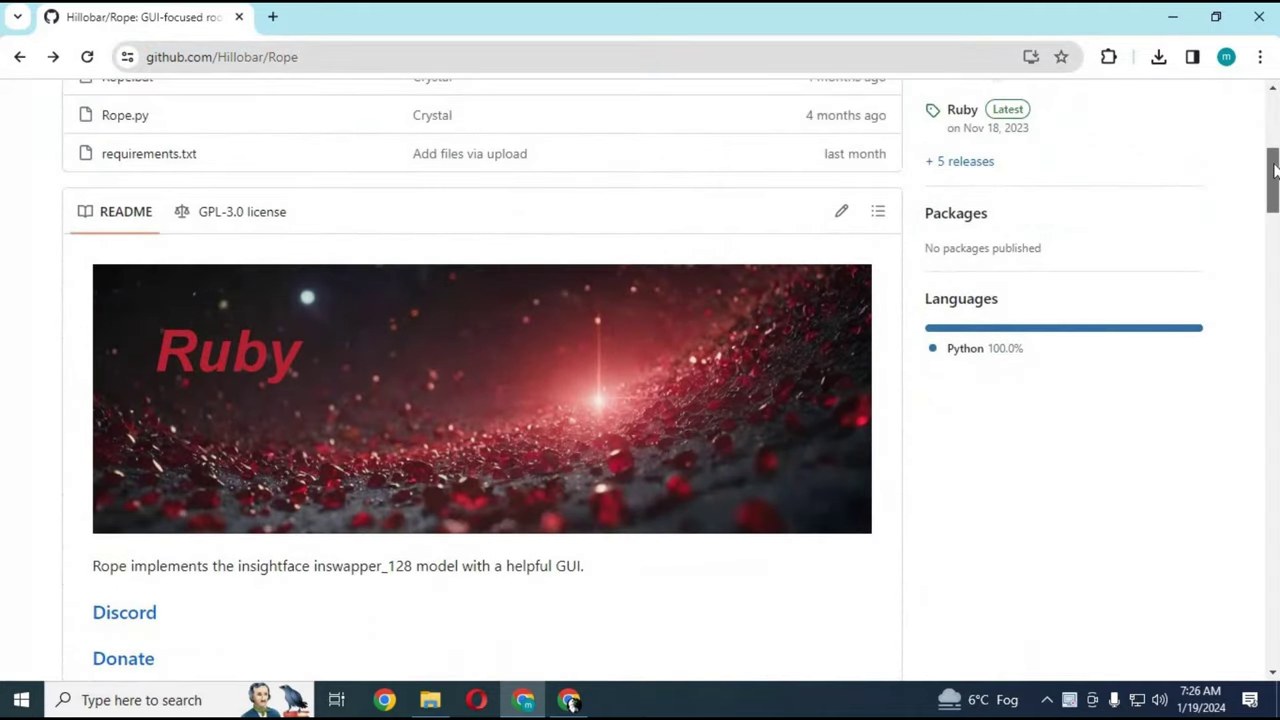
pyautogui.moveTo(1274, 170)
pyautogui.mouseDown()
pyautogui.moveTo(1274, 258)
pyautogui.moveTo(1269, 100)
pyautogui.moveTo(1240, 150)
pyautogui.mouseUp()
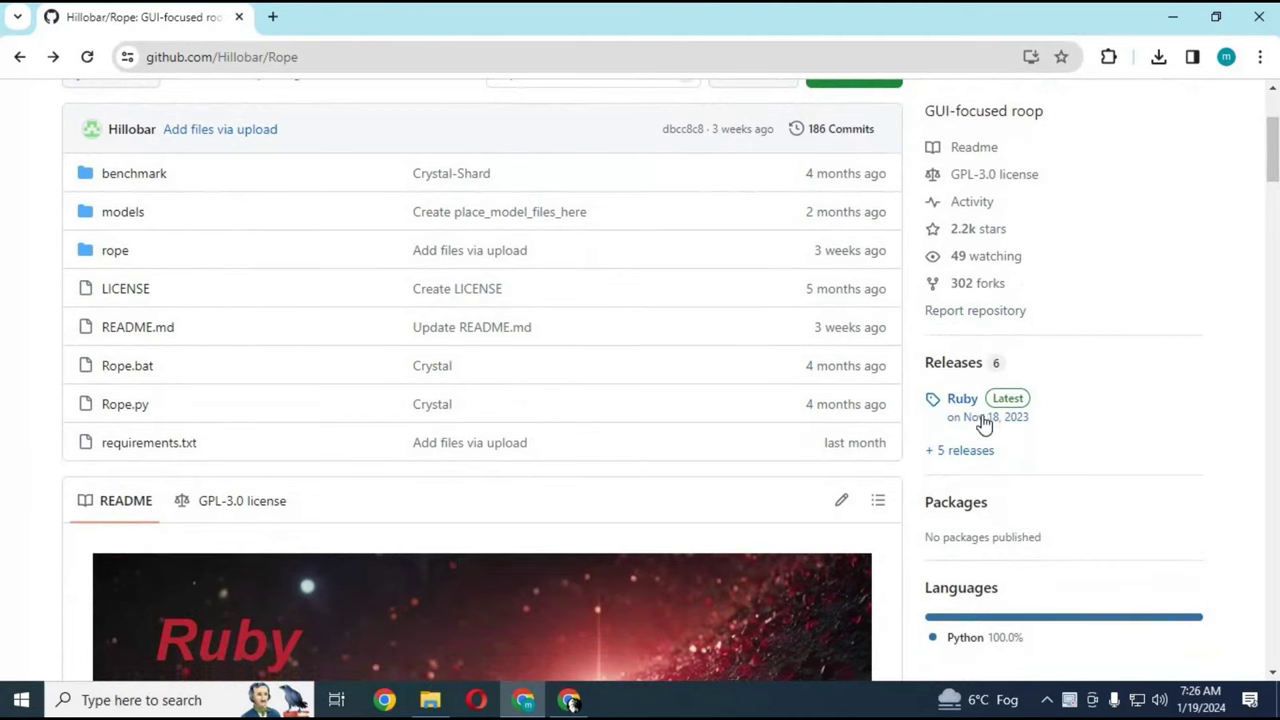
pyautogui.click(986, 416)
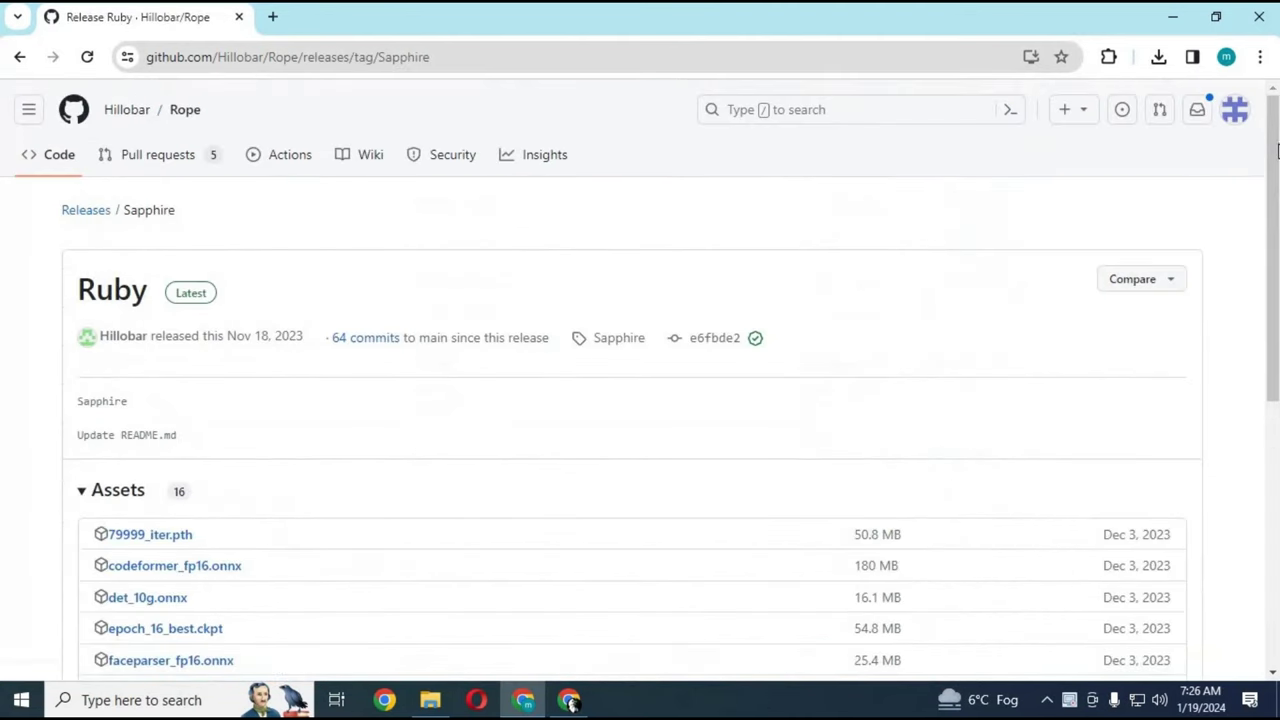
# Step: Scroll through the Ruby release's full asset list, then bring up the ruby folder holding the archive
pyautogui.press('Down')
pyautogui.press('Down')
pyautogui.press('Down')
pyautogui.scroll(-2, 640, 380)
pyautogui.scroll(3, 640, 380)
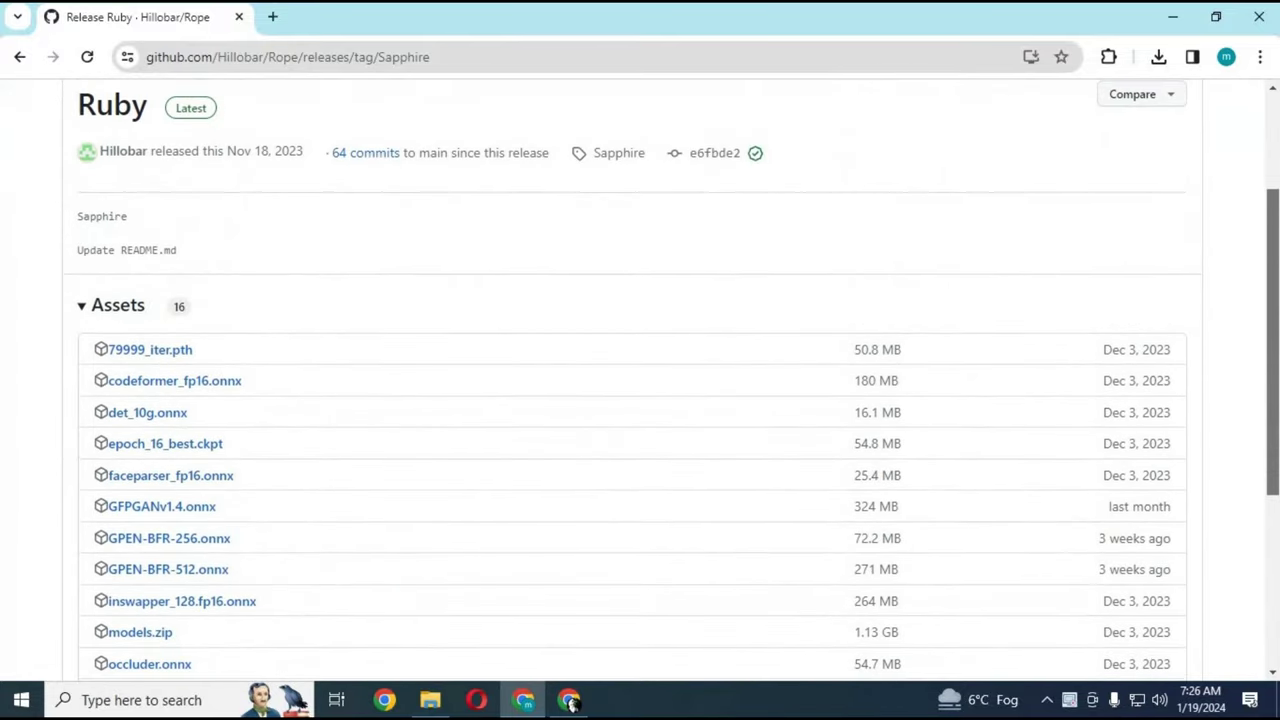
pyautogui.scroll(-2, 640, 380)
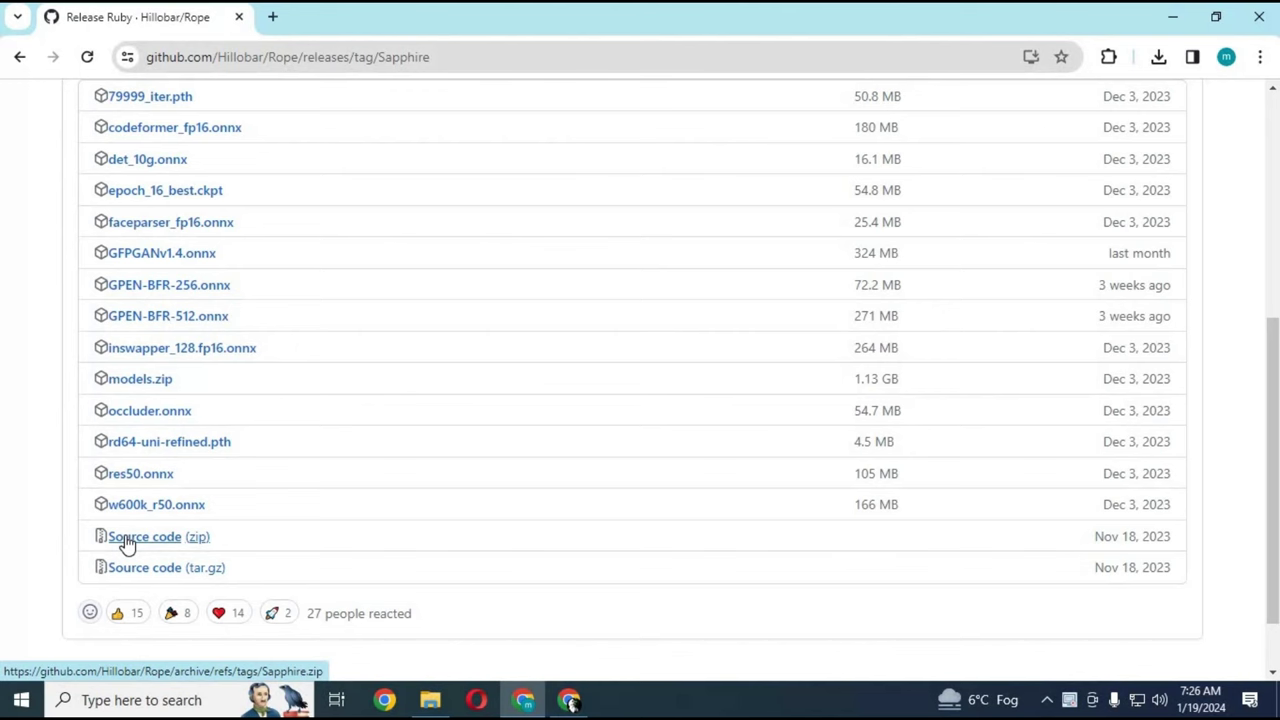
pyautogui.click(430, 700)
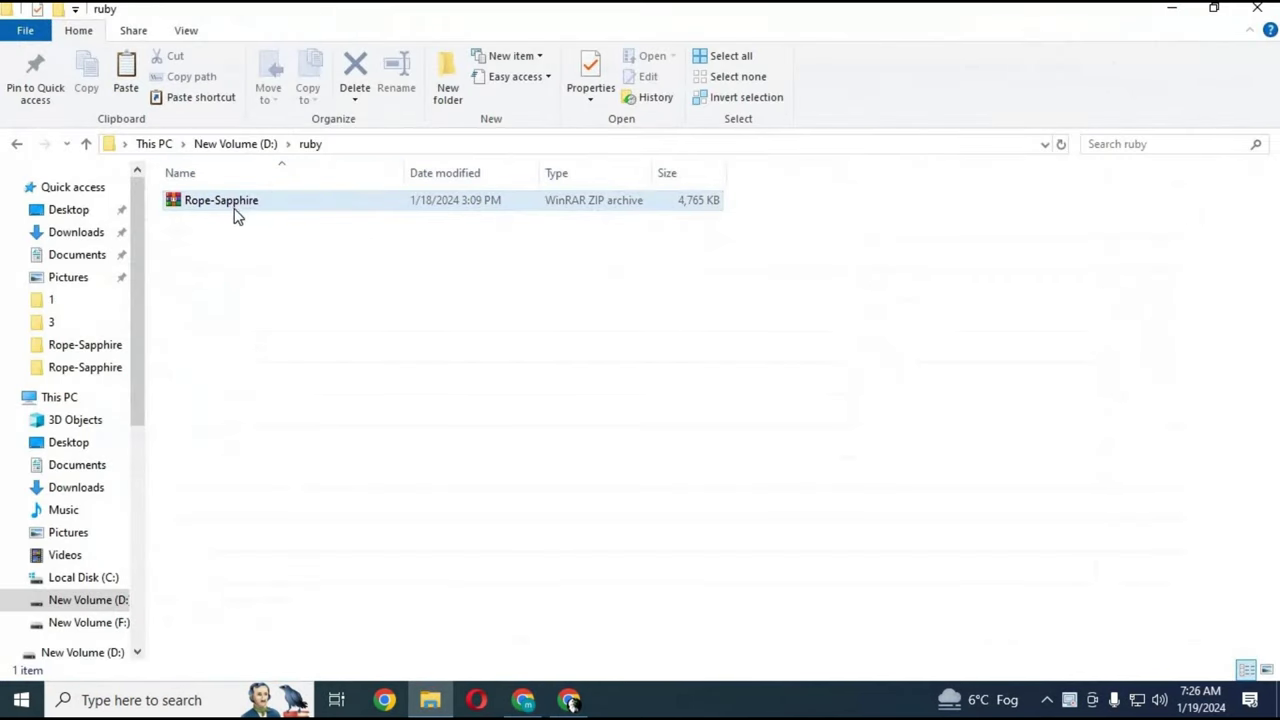
# Step: Extract Rope-Sapphire.zip here and open the extracted Rope-Sapphire folder
pyautogui.rightClick(229, 201)
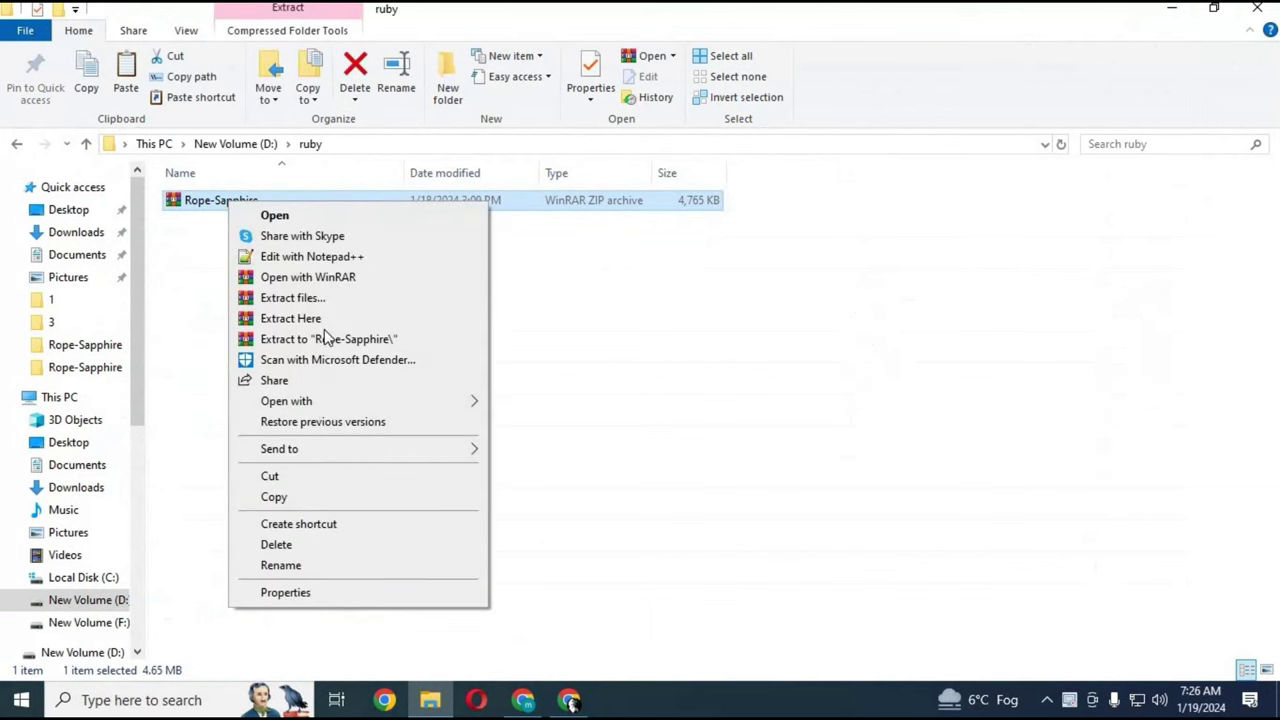
pyautogui.click(323, 318)
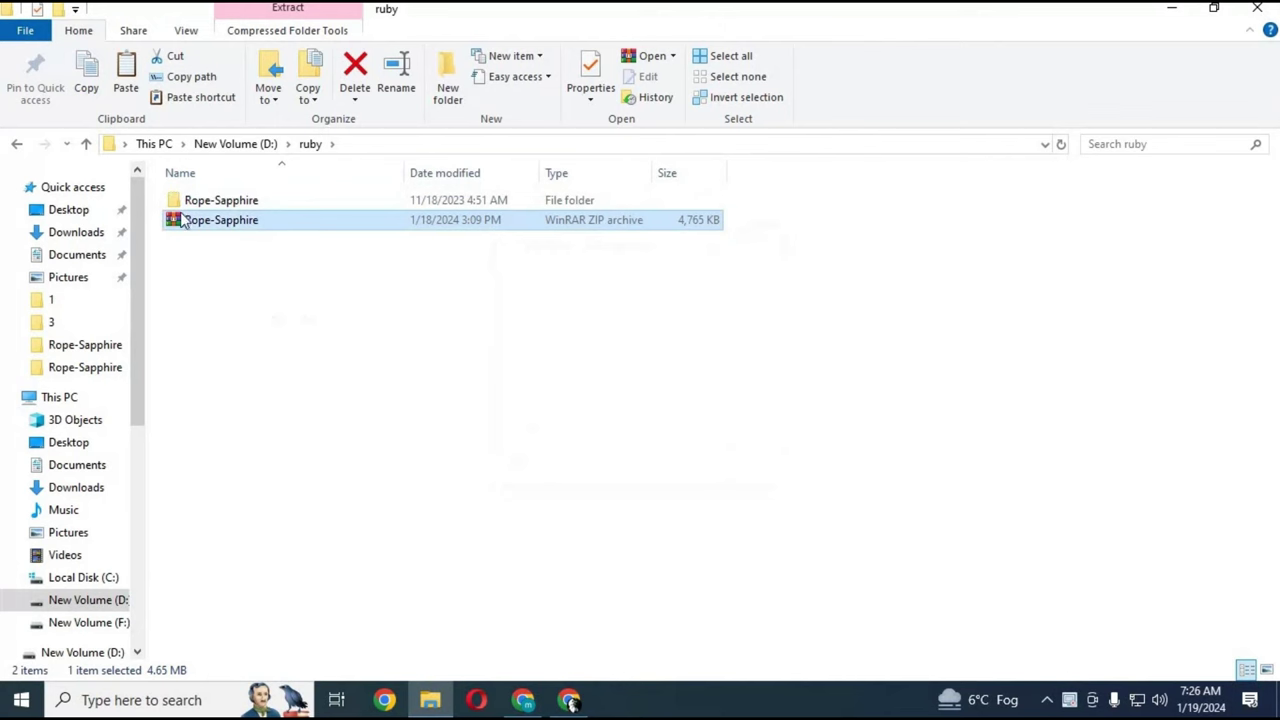
pyautogui.doubleClick(214, 201)
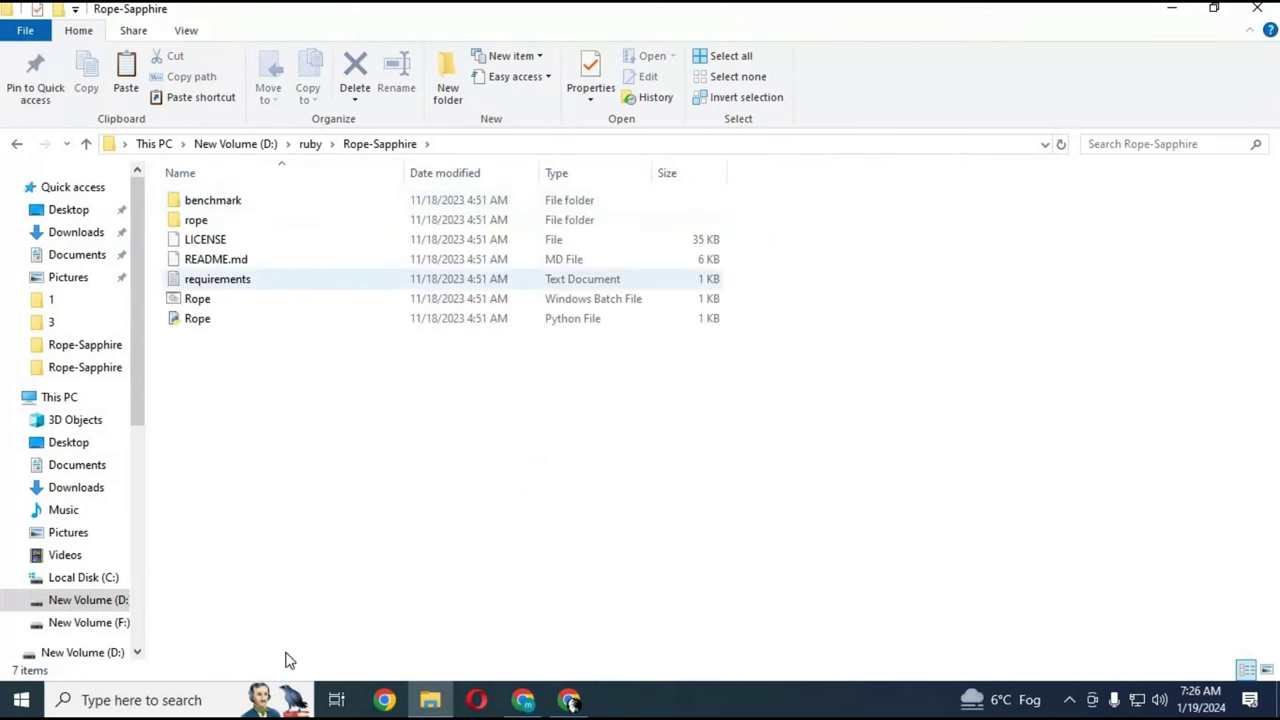
pyautogui.click(193, 702)
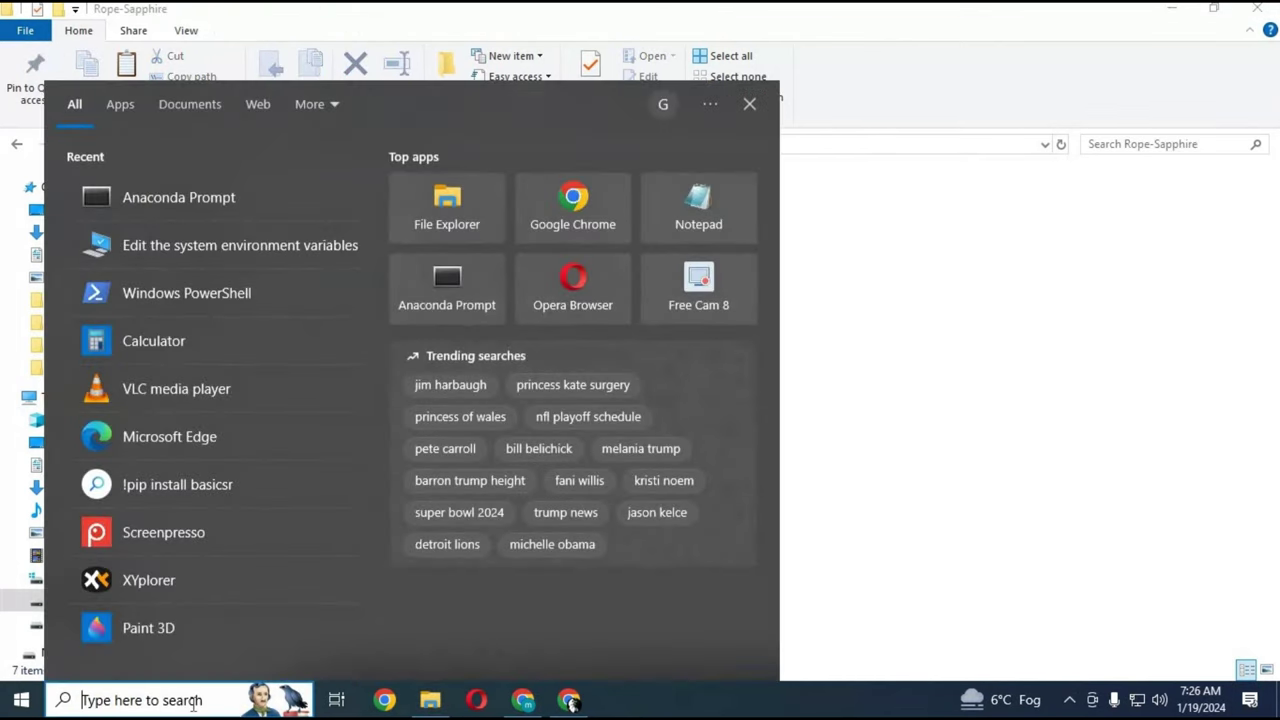
# Step: Launch Anaconda Prompt as administrator and switch it to drive D:
pyautogui.write('a')
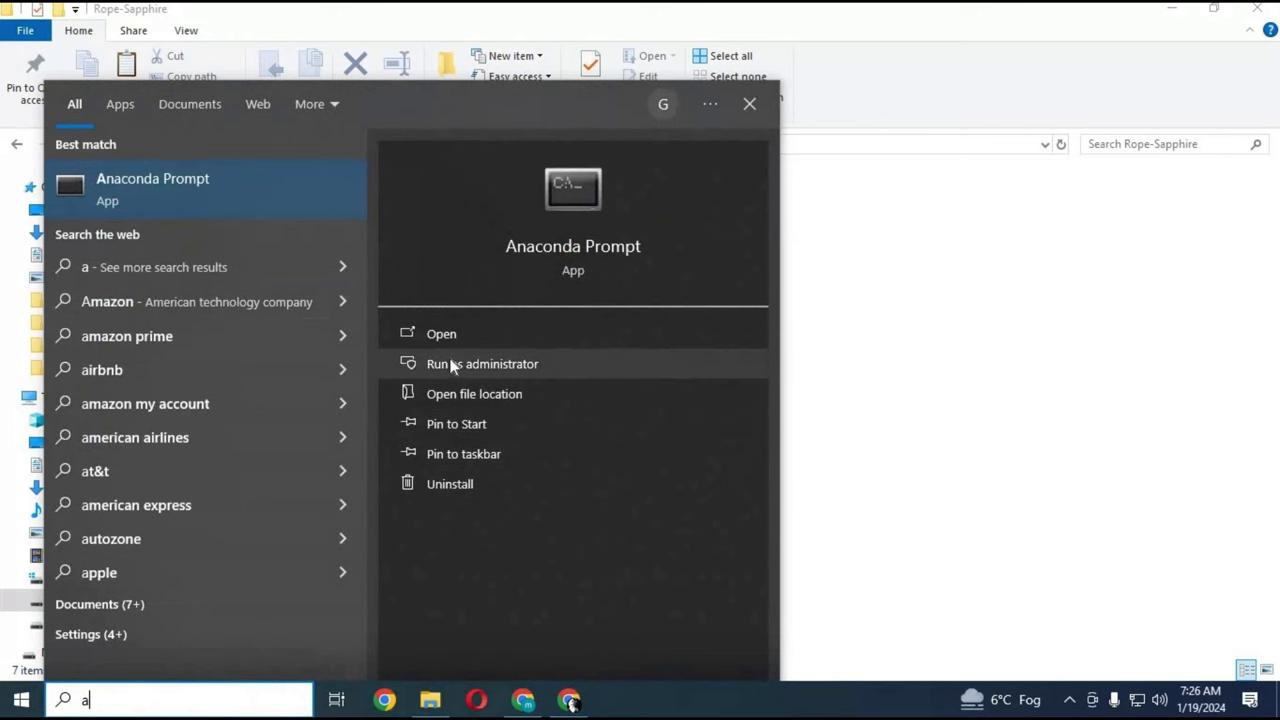
pyautogui.click(455, 366)
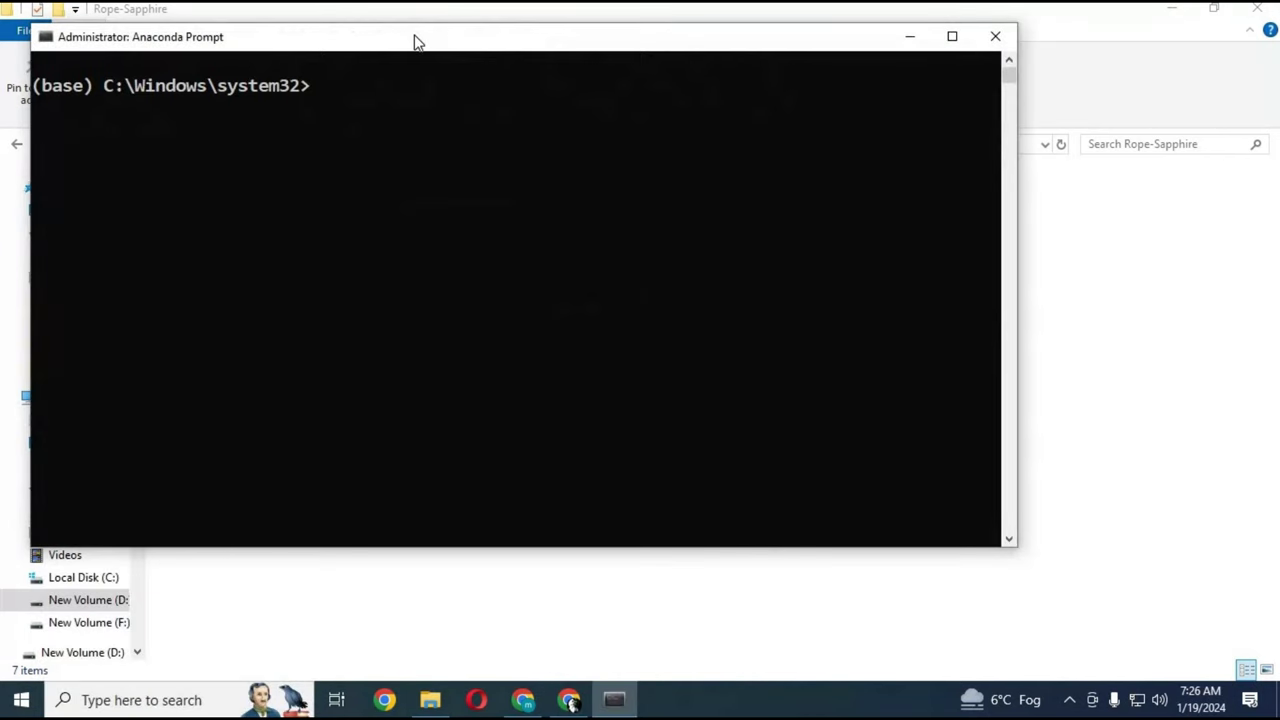
pyautogui.moveTo(568, 45); pyautogui.dragTo(595, 85)
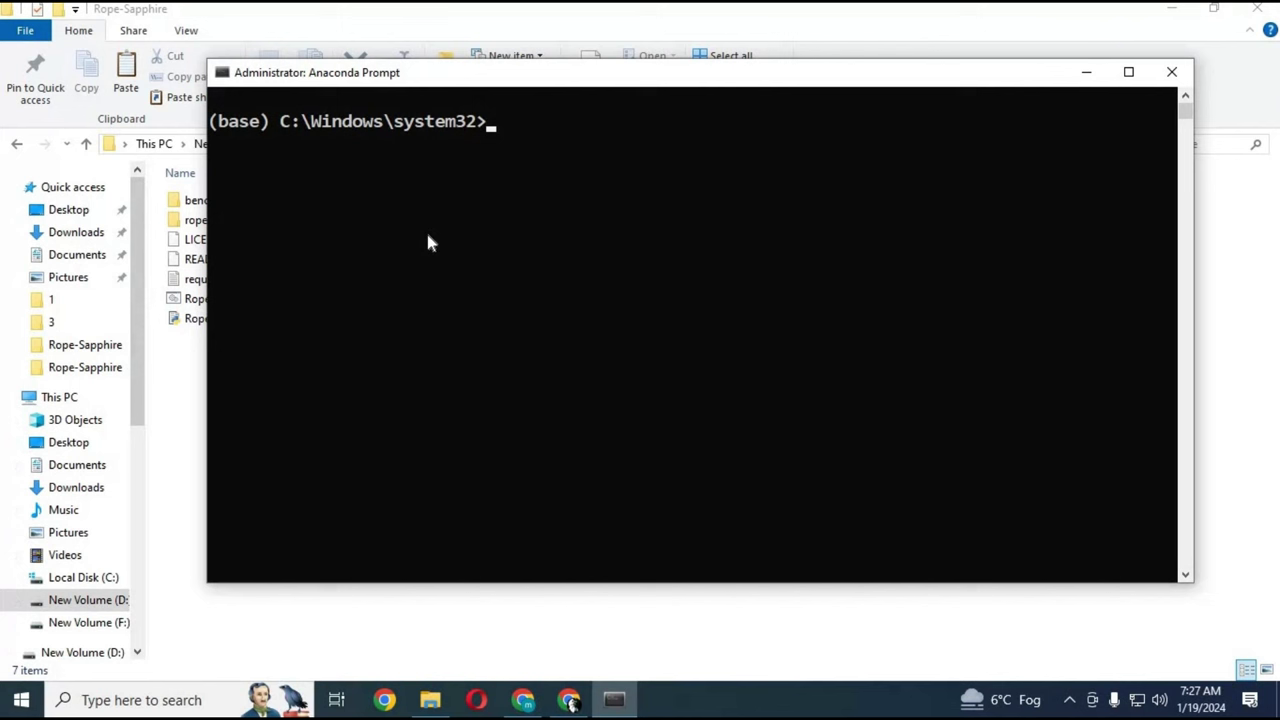
pyautogui.write('d:,')
pyautogui.press('Return')
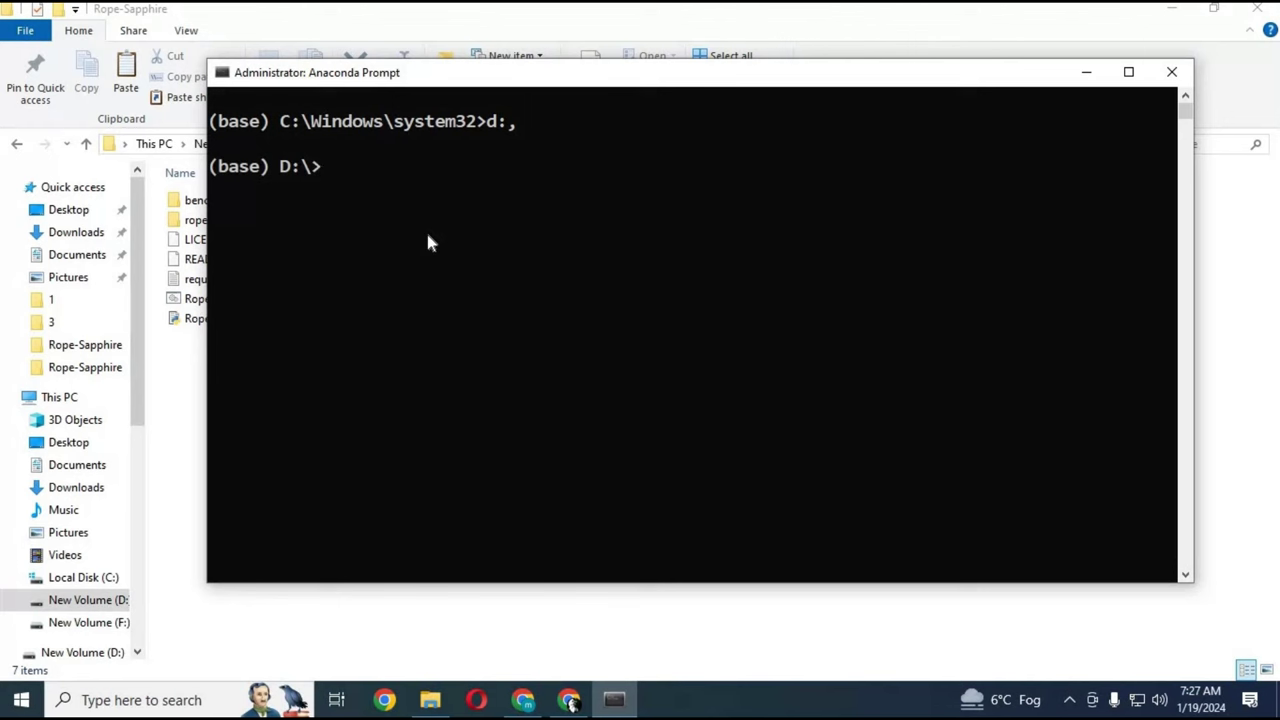
# Step: Run cd with the Rope-Sapphire folder path copied from Explorer's address bar
pyautogui.write('cd')
pyautogui.click(190, 556)
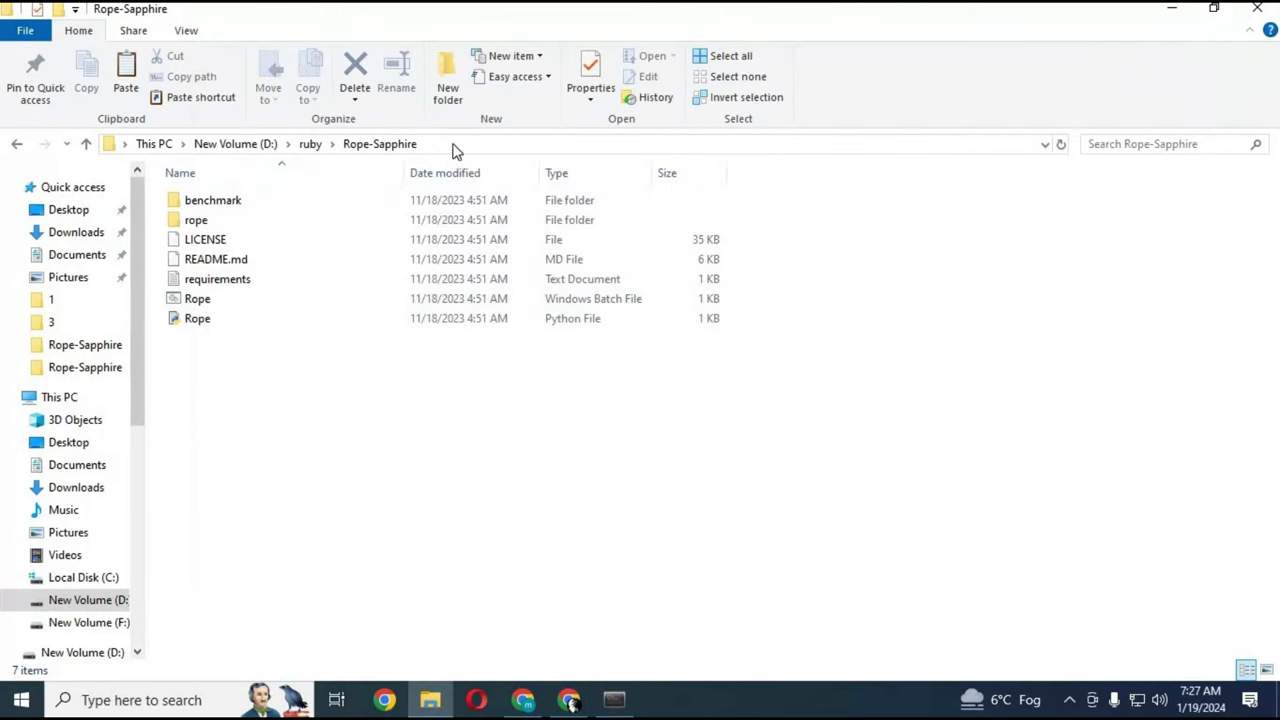
pyautogui.click(276, 150)
pyautogui.rightClick(220, 146)
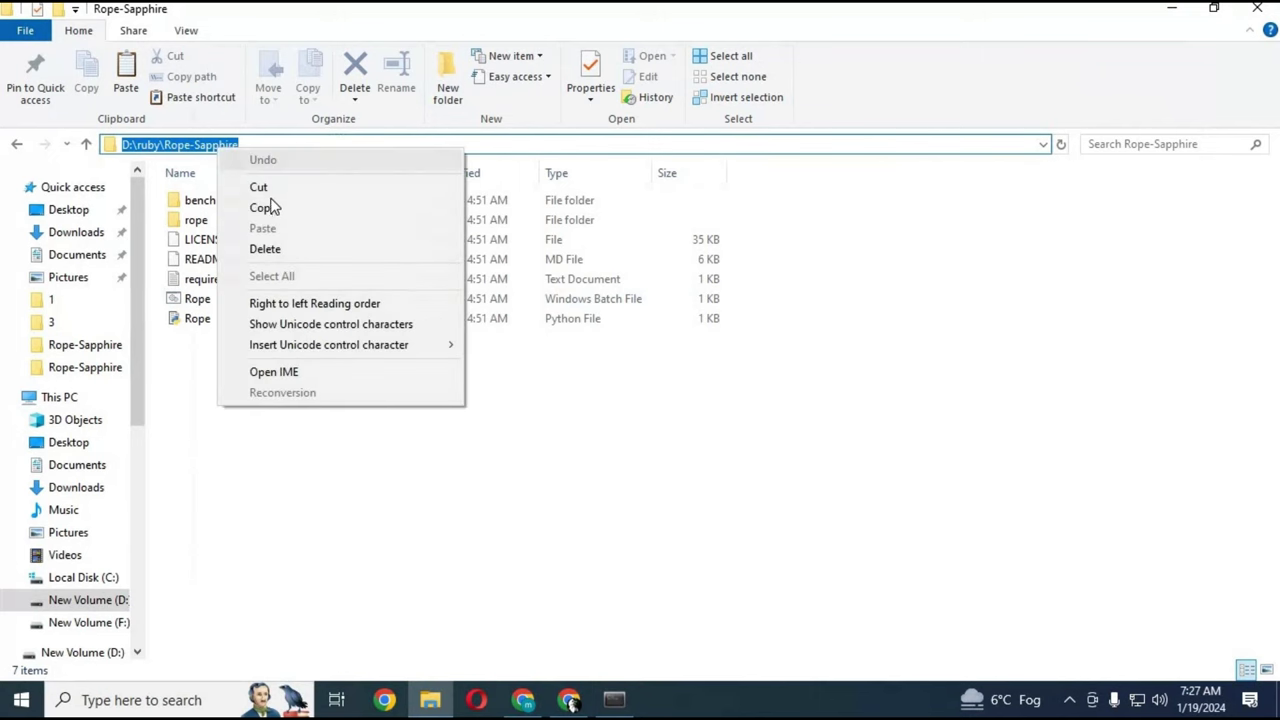
pyautogui.click(262, 208)
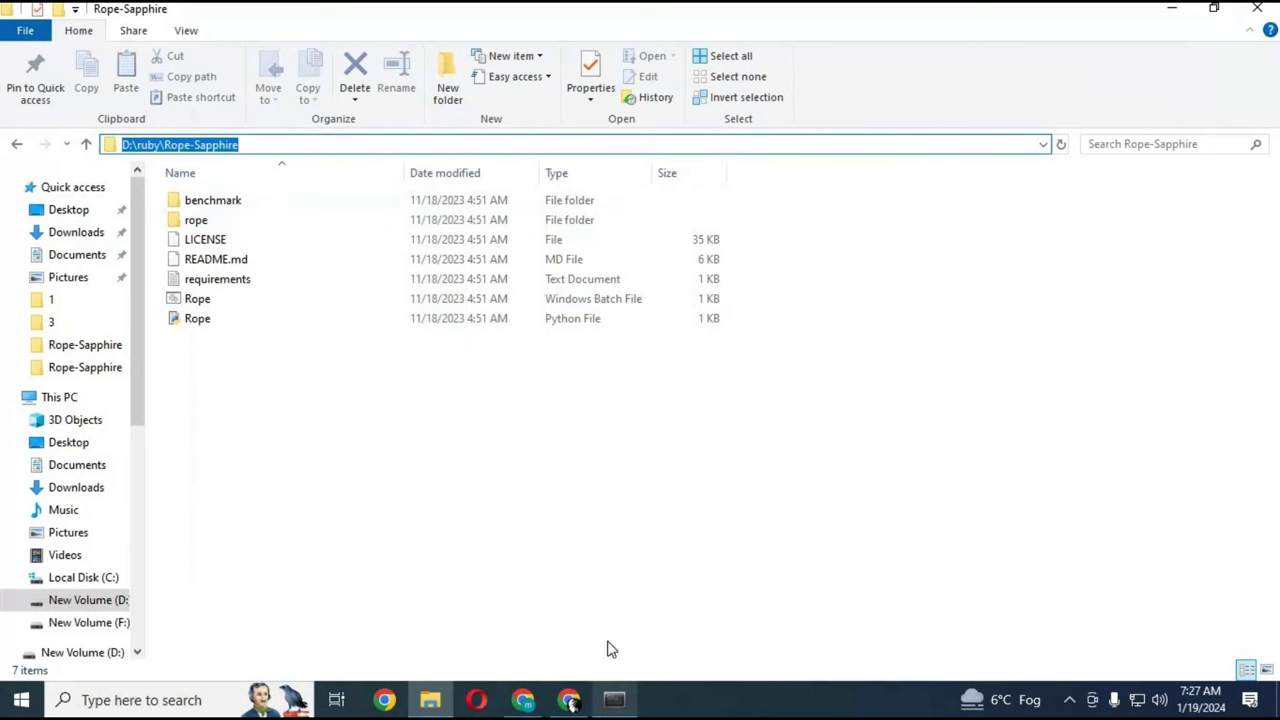
pyautogui.click(614, 700)
pyautogui.hotkey('ctrl', 'v')
pyautogui.press('Return')
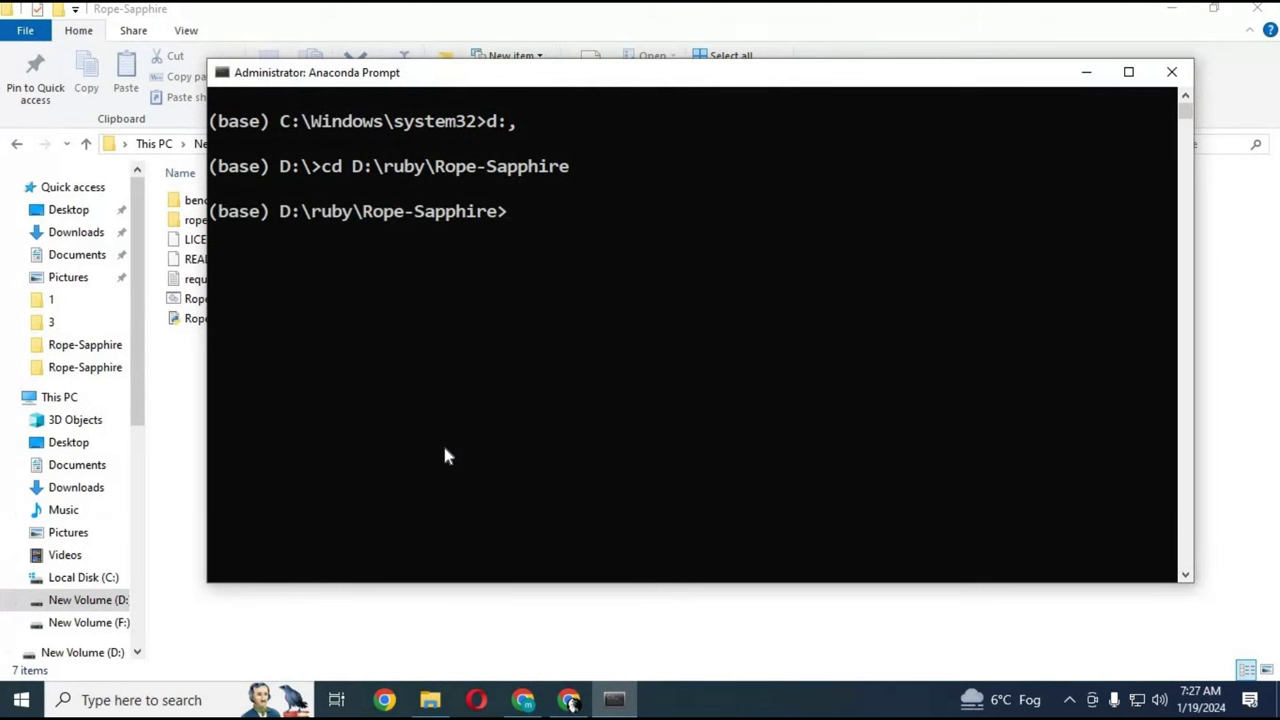
# Step: Run python -m venv venv, then activate it with venv\scripts\activate
pyautogui.write('pytho')
pyautogui.write('n -')
pyautogui.write('m ve')
pyautogui.write('nv')
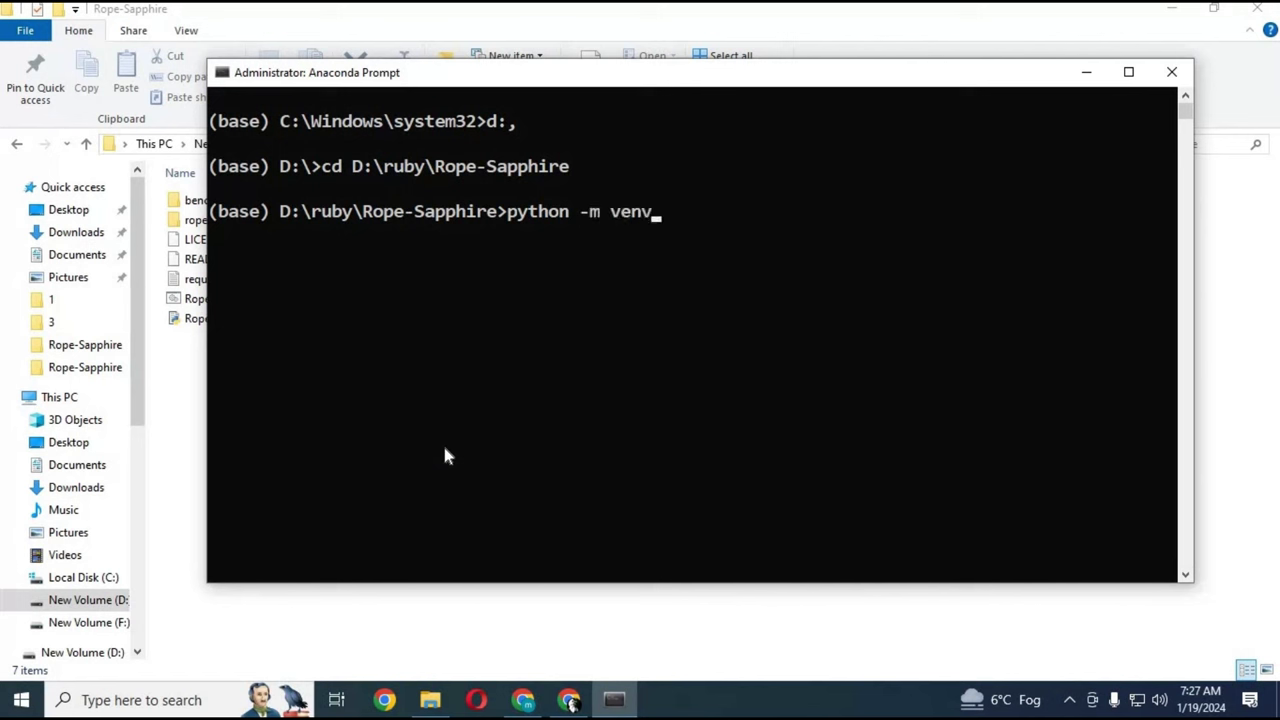
pyautogui.write(' venv')
pyautogui.press('Return')
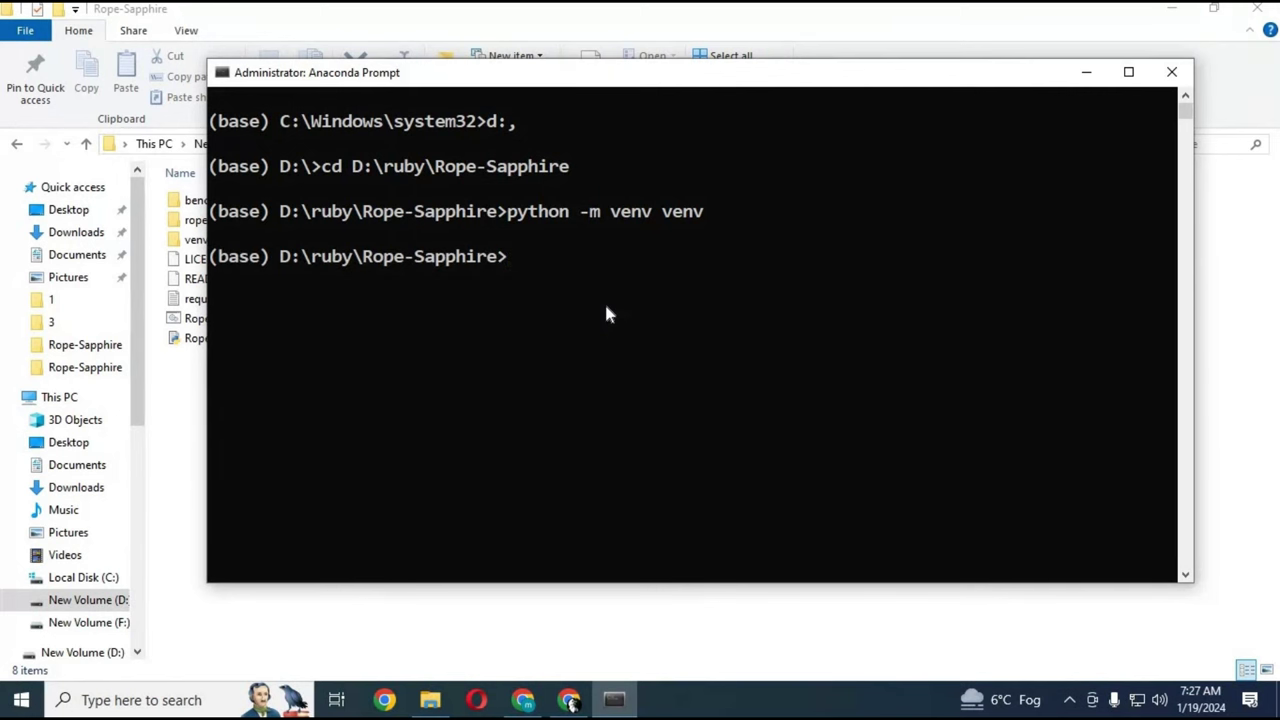
pyautogui.write('venv')
pyautogui.write('\\')
pyautogui.write('scri')
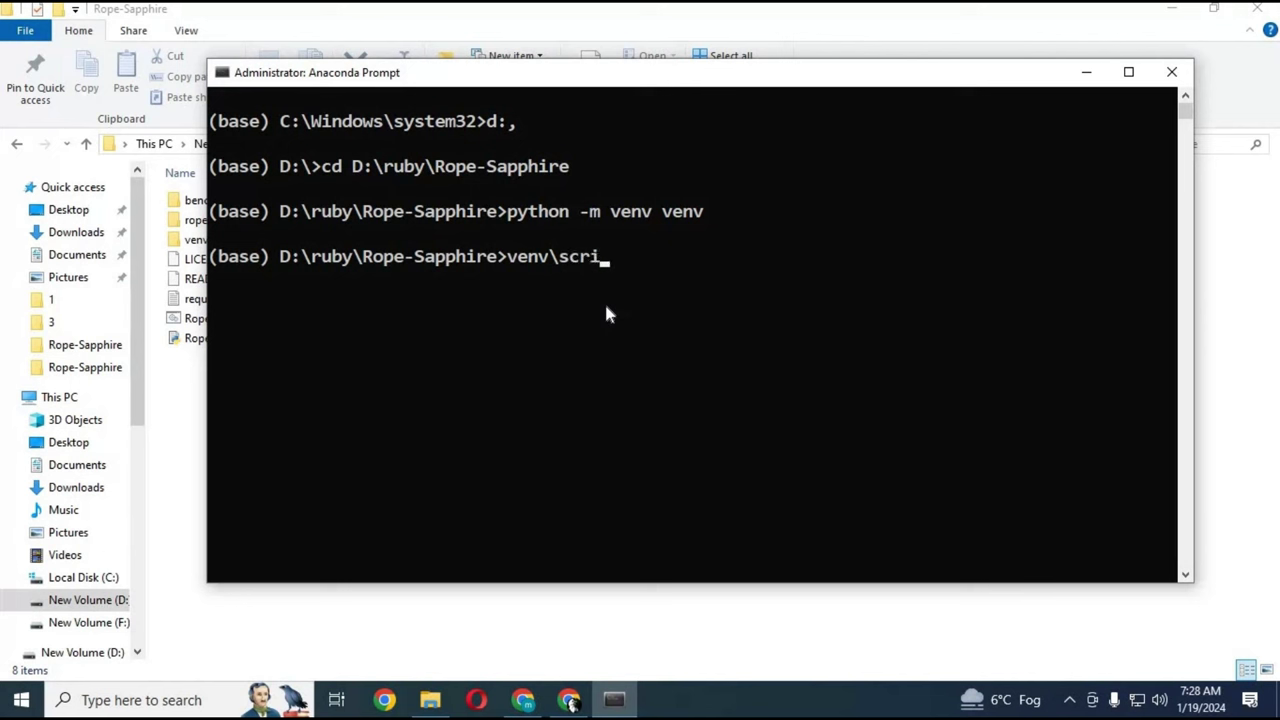
pyautogui.write('pts')
pyautogui.write('\\a')
pyautogui.write('cti')
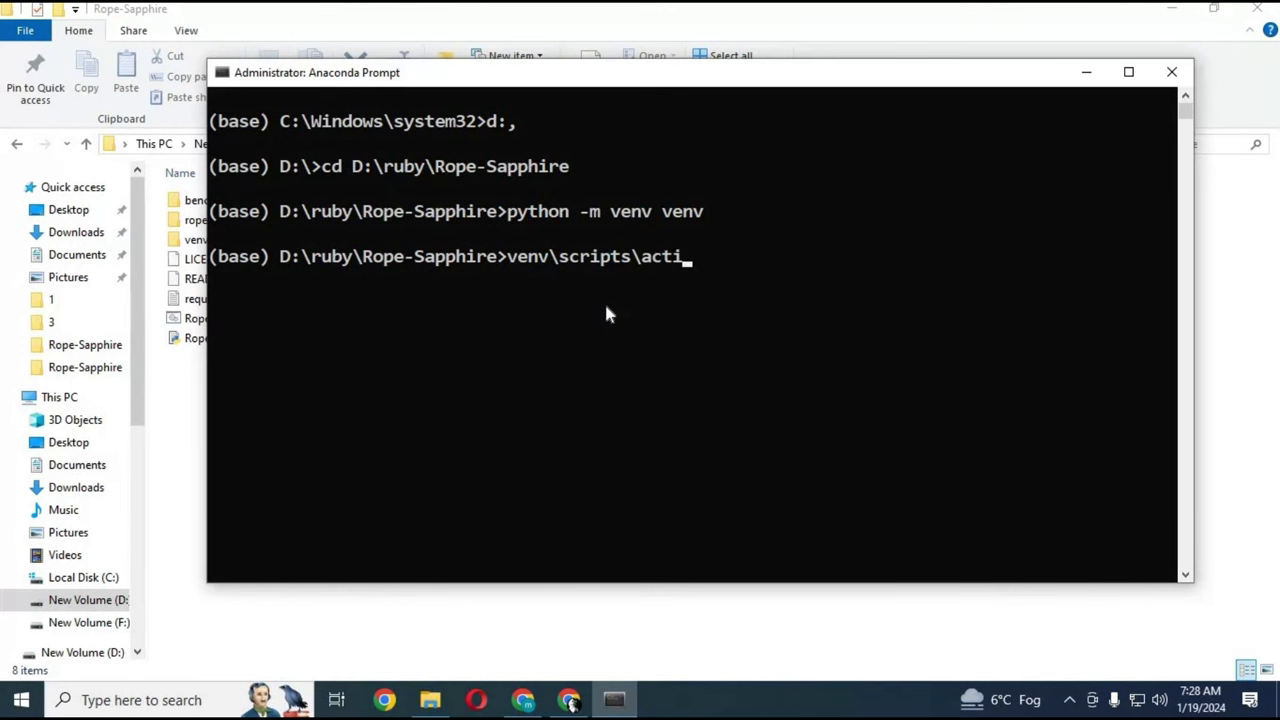
pyautogui.write('vate')
pyautogui.press('Return')
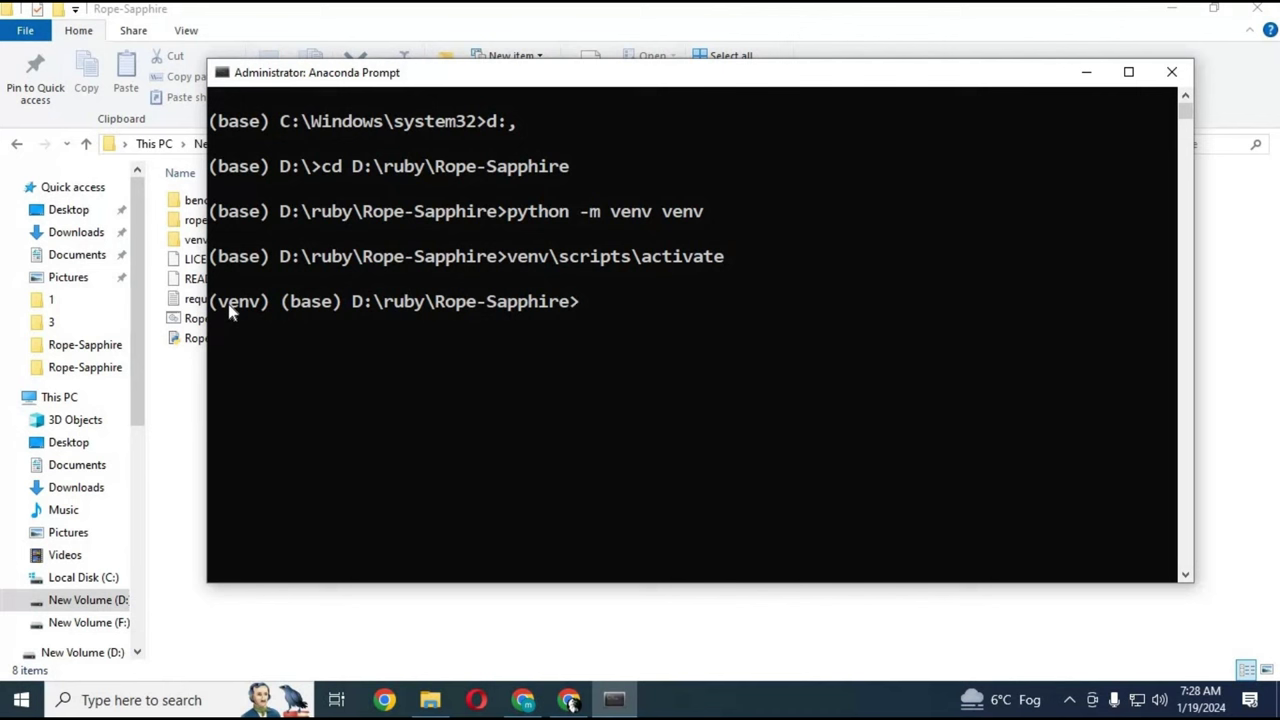
# Step: Delete the ==1.23.5 pin after numpy in the requirements file and save it
pyautogui.click(190, 381)
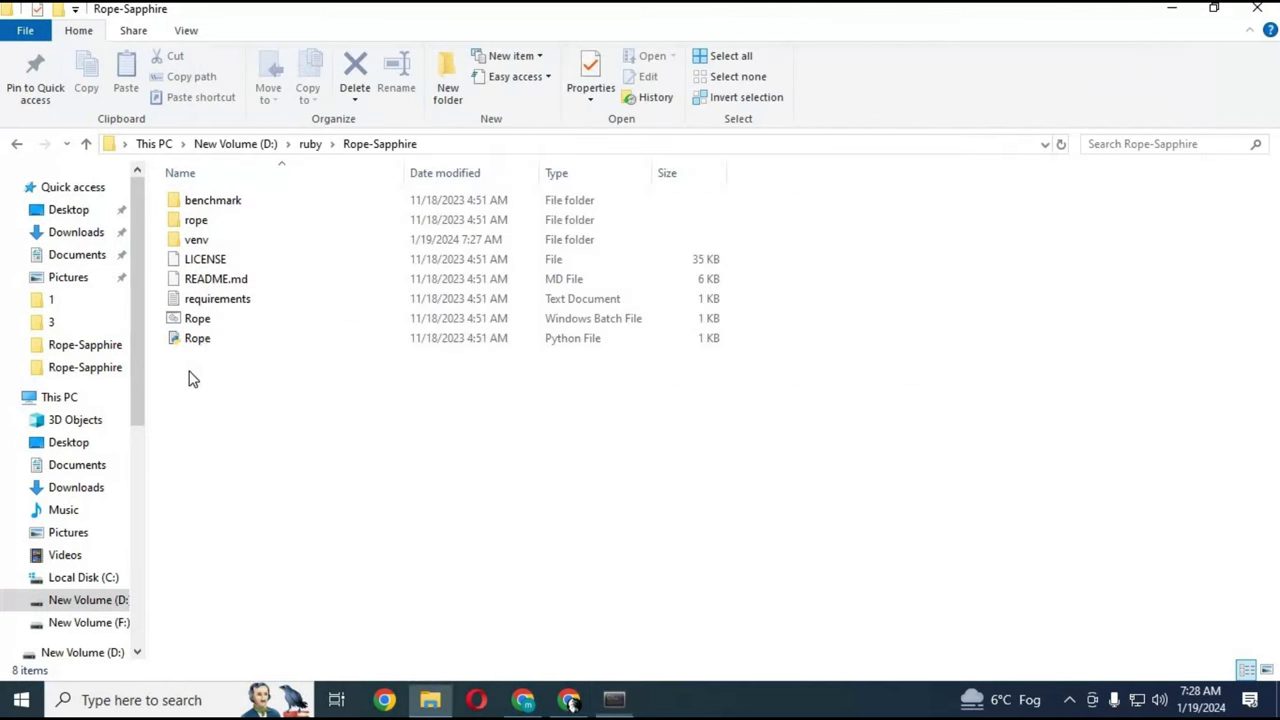
pyautogui.doubleClick(229, 299)
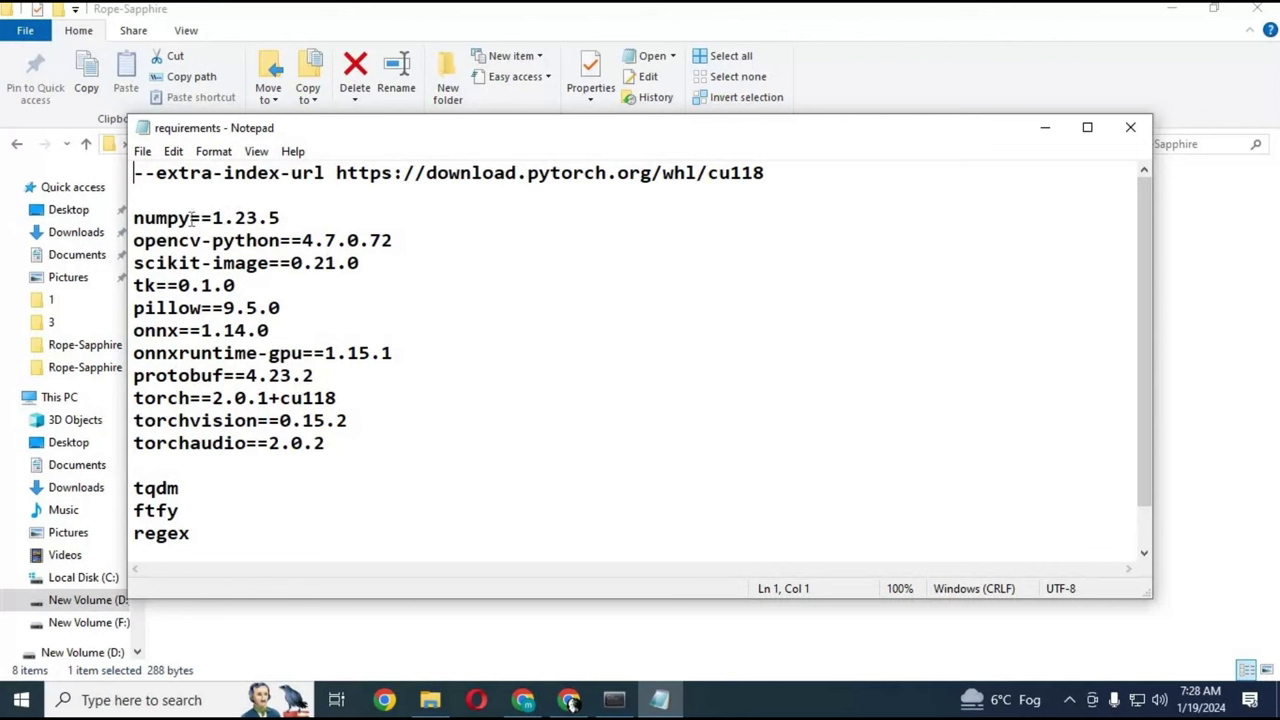
pyautogui.moveTo(189, 218); pyautogui.dragTo(292, 218)
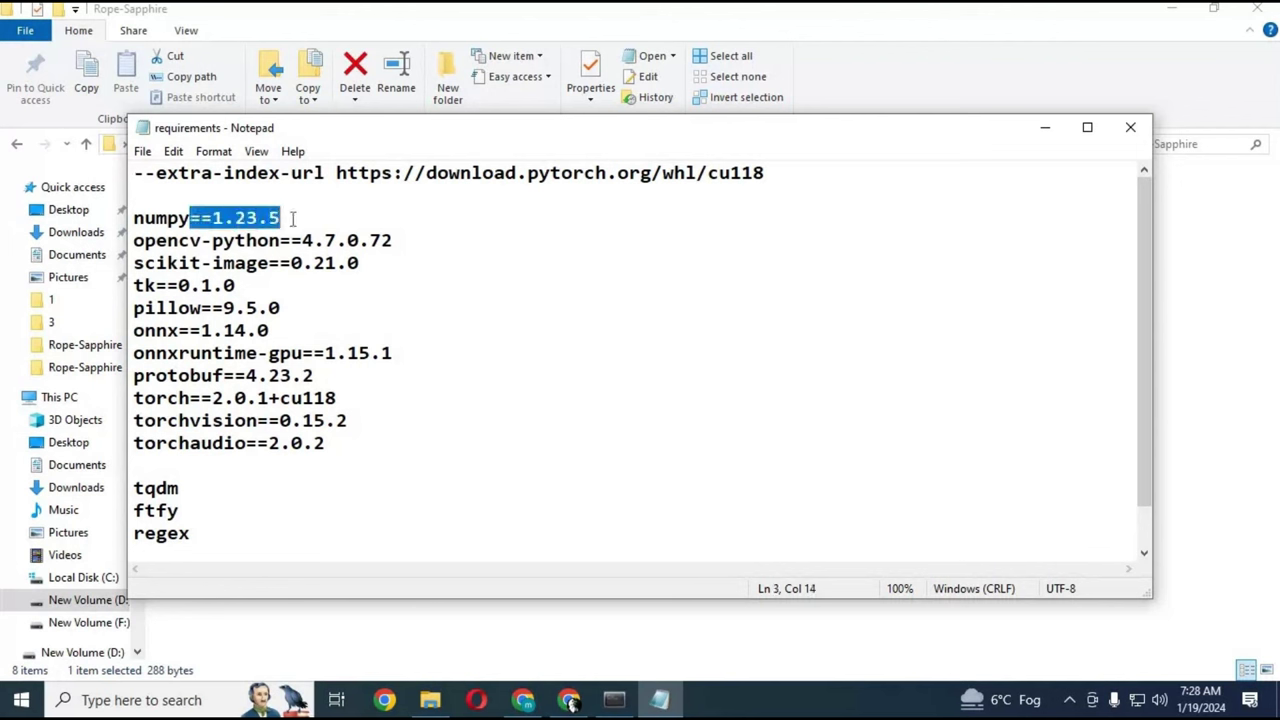
pyautogui.press('BackSpace')
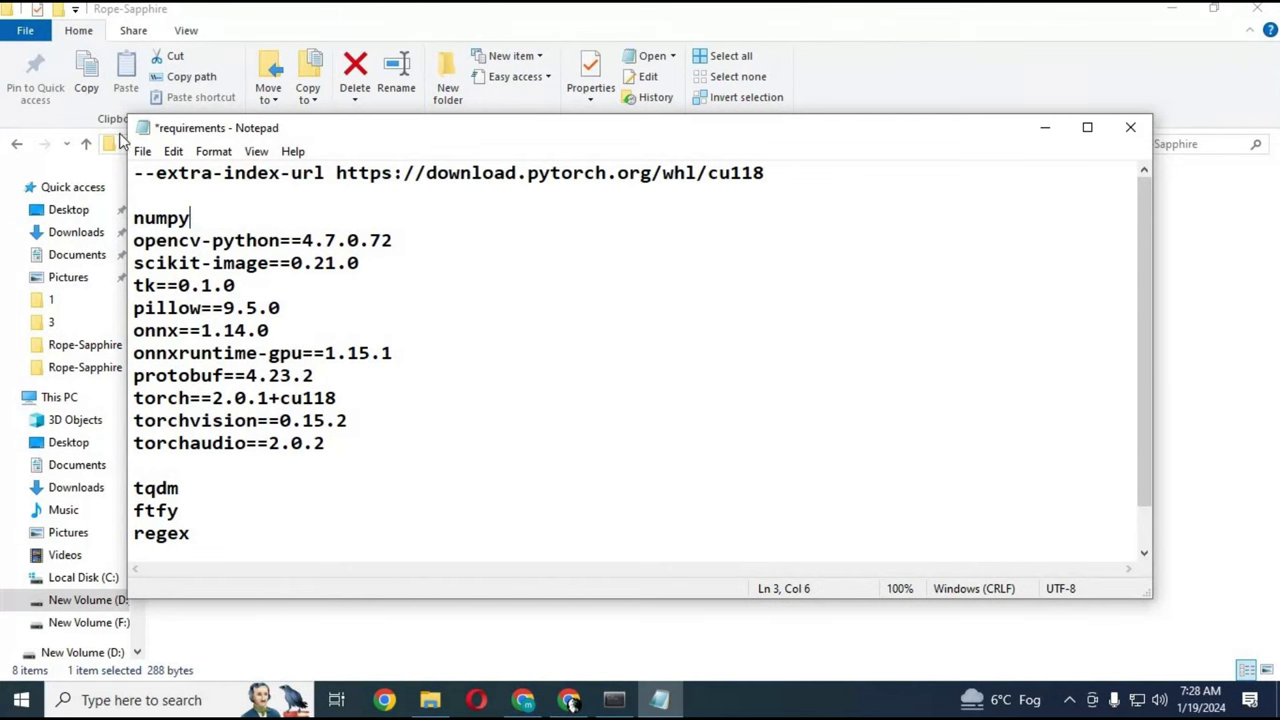
pyautogui.click(142, 151)
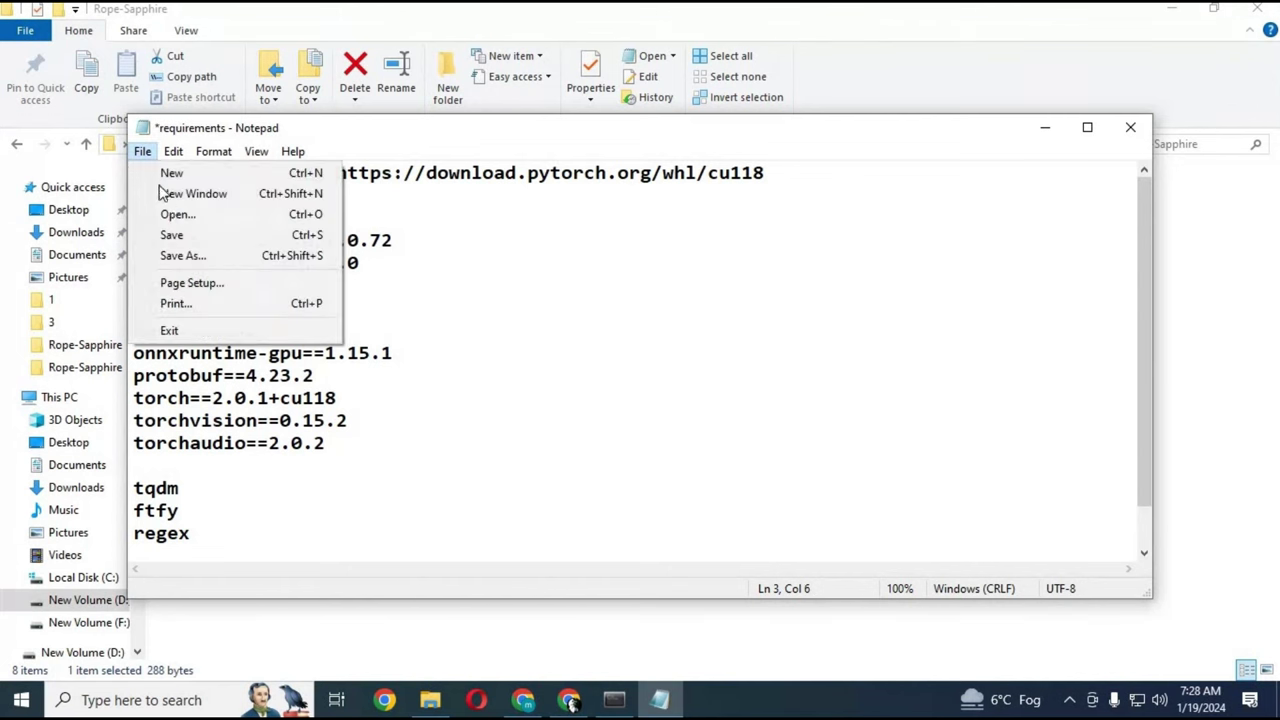
pyautogui.click(175, 235)
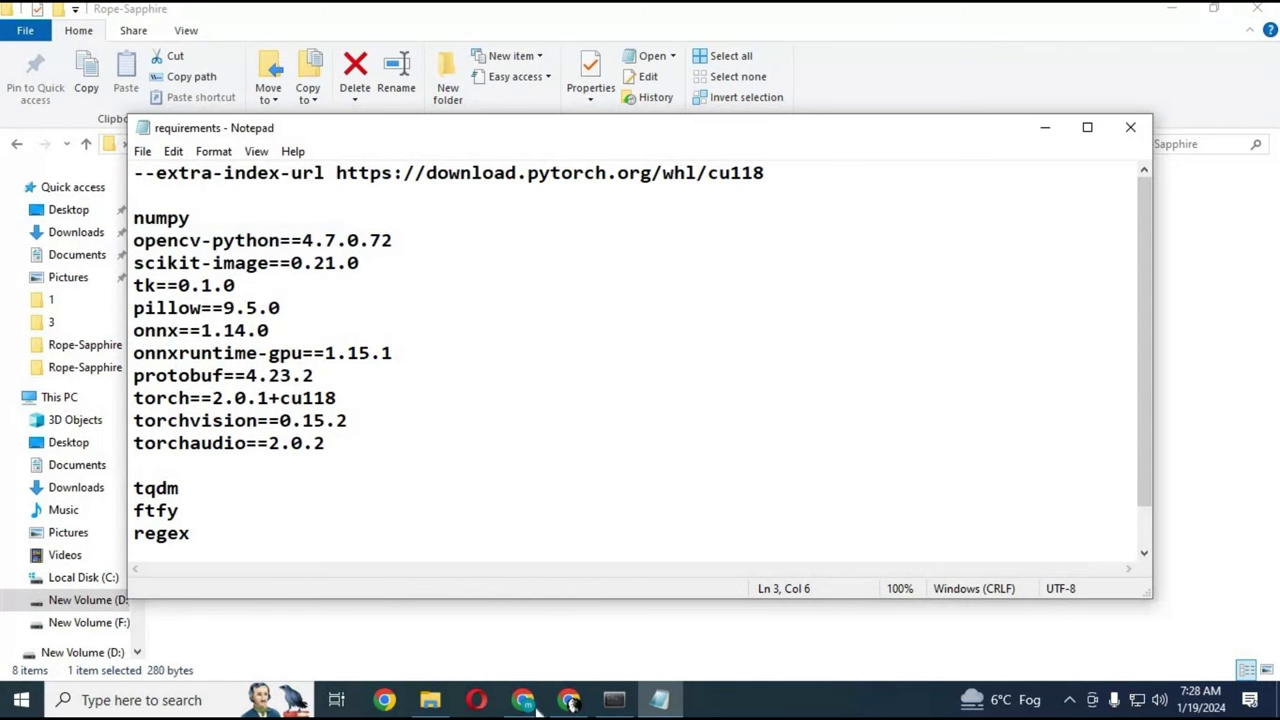
pyautogui.click(614, 700)
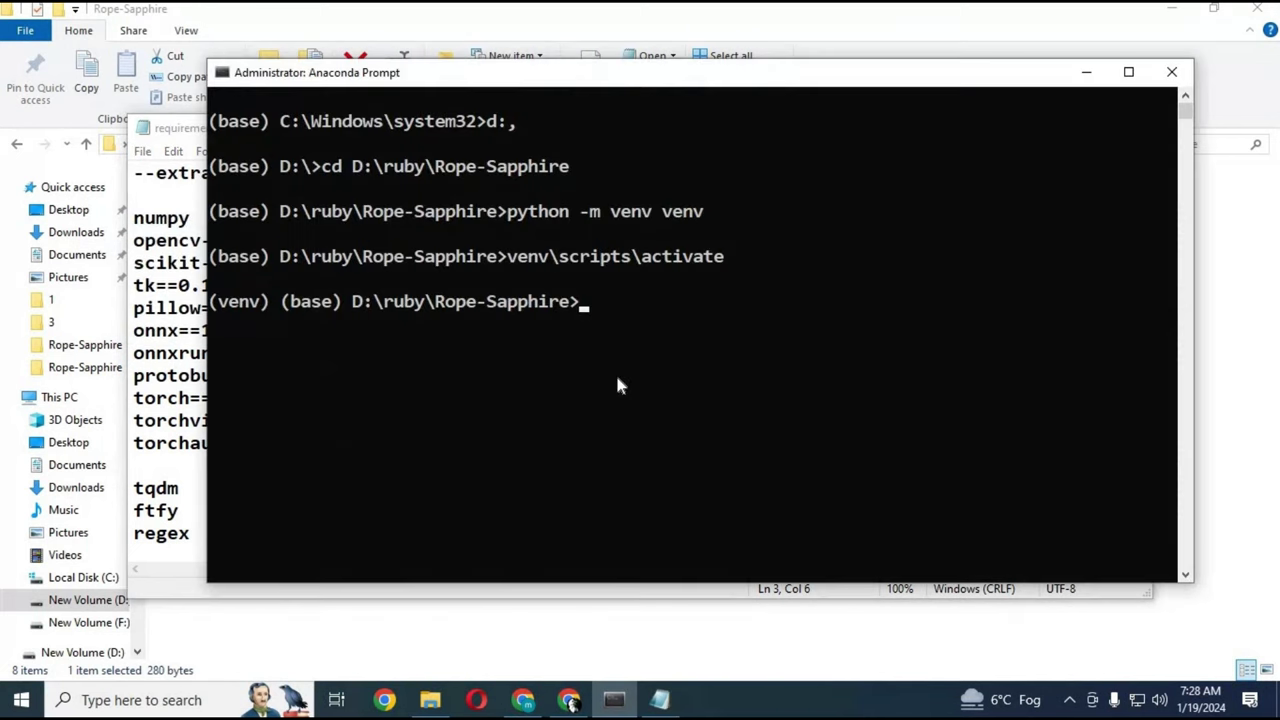
# Step: Run pip install -r requirements to install all listed packages into the venv
pyautogui.write('pip i')
pyautogui.write('nsta')
pyautogui.write('ll')
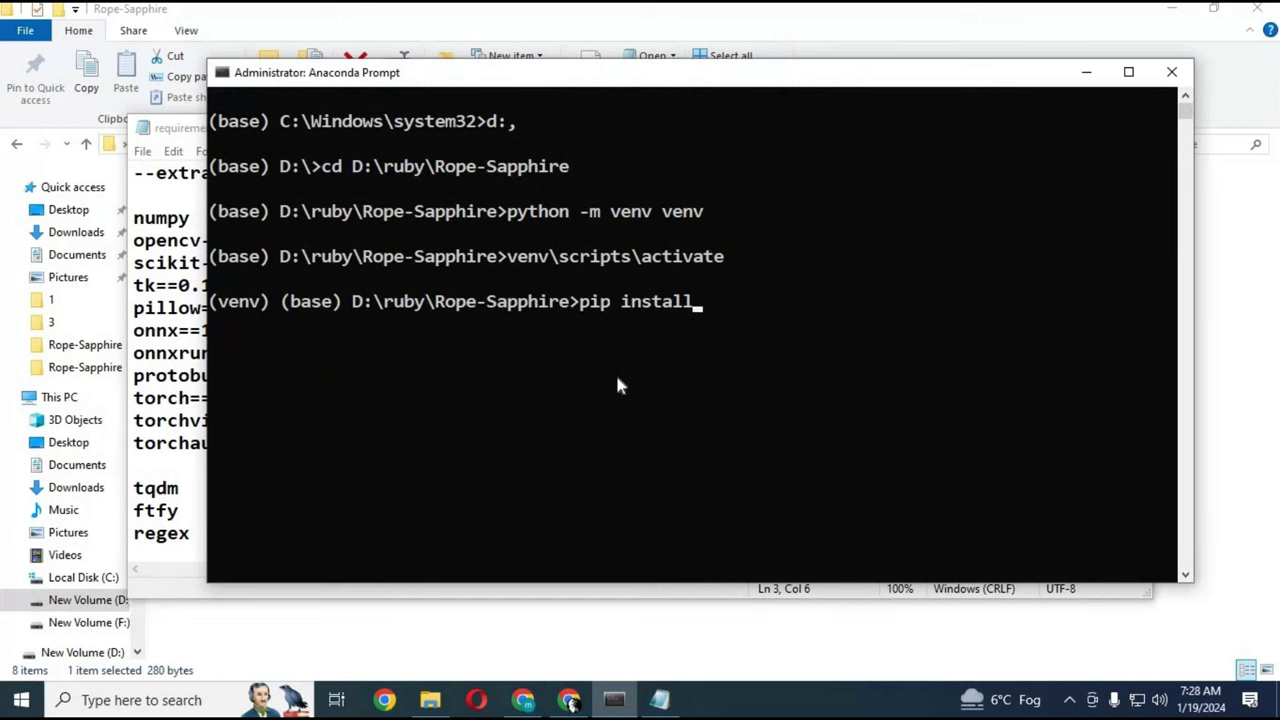
pyautogui.write(' -r re')
pyautogui.write('quire')
pyautogui.write('ments.txt')
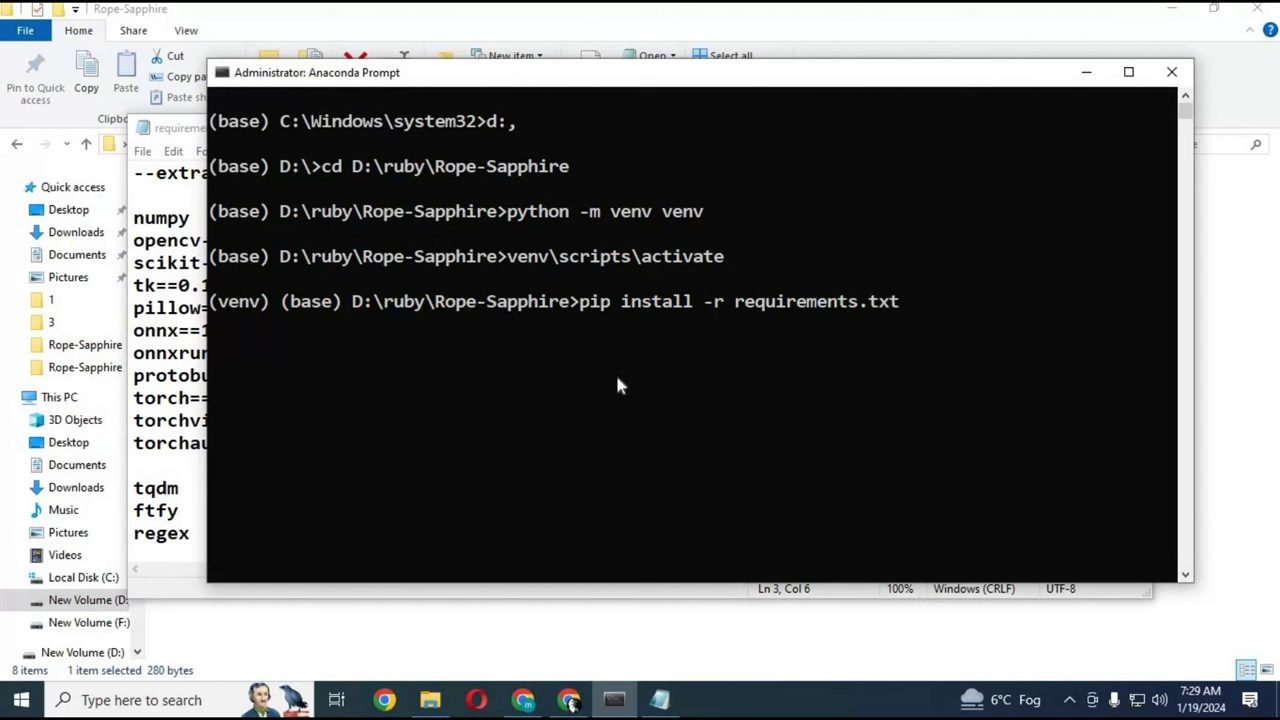
pyautogui.press('Return')
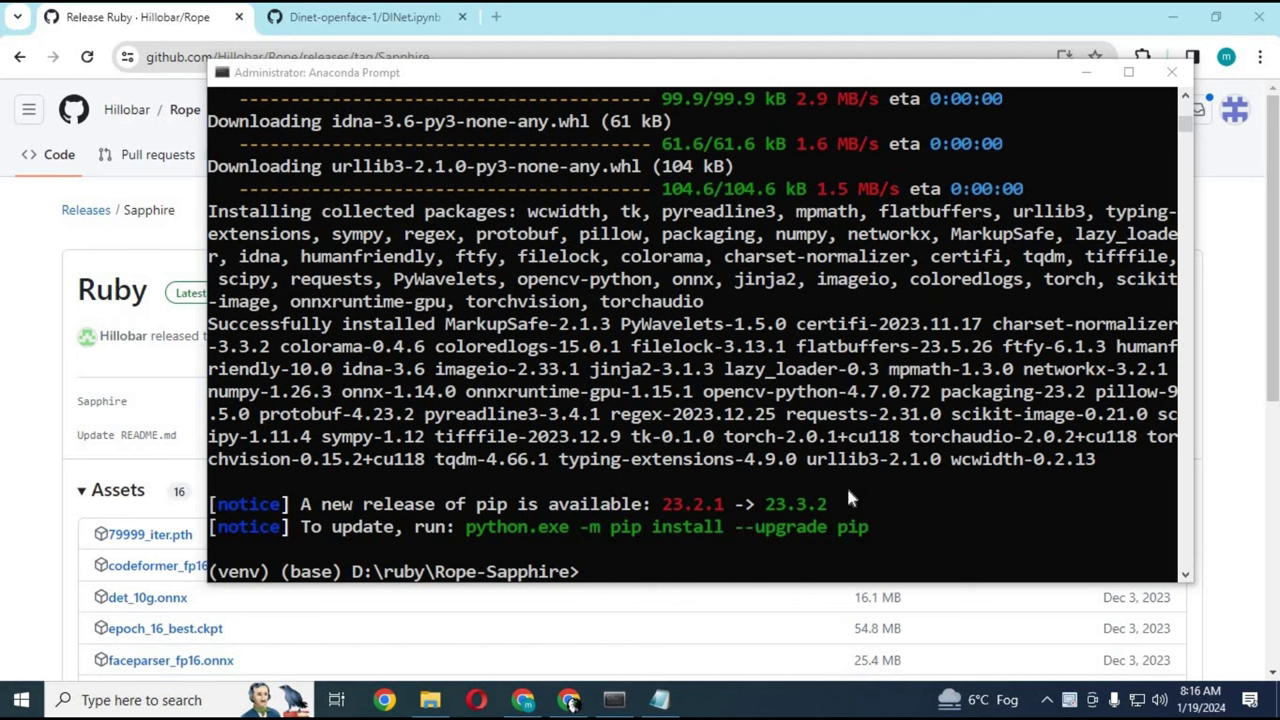
# Step: Copy and run the suggested python.exe -m pip install --upgrade pip command to get pip 23.3.2
pyautogui.click(588, 528)
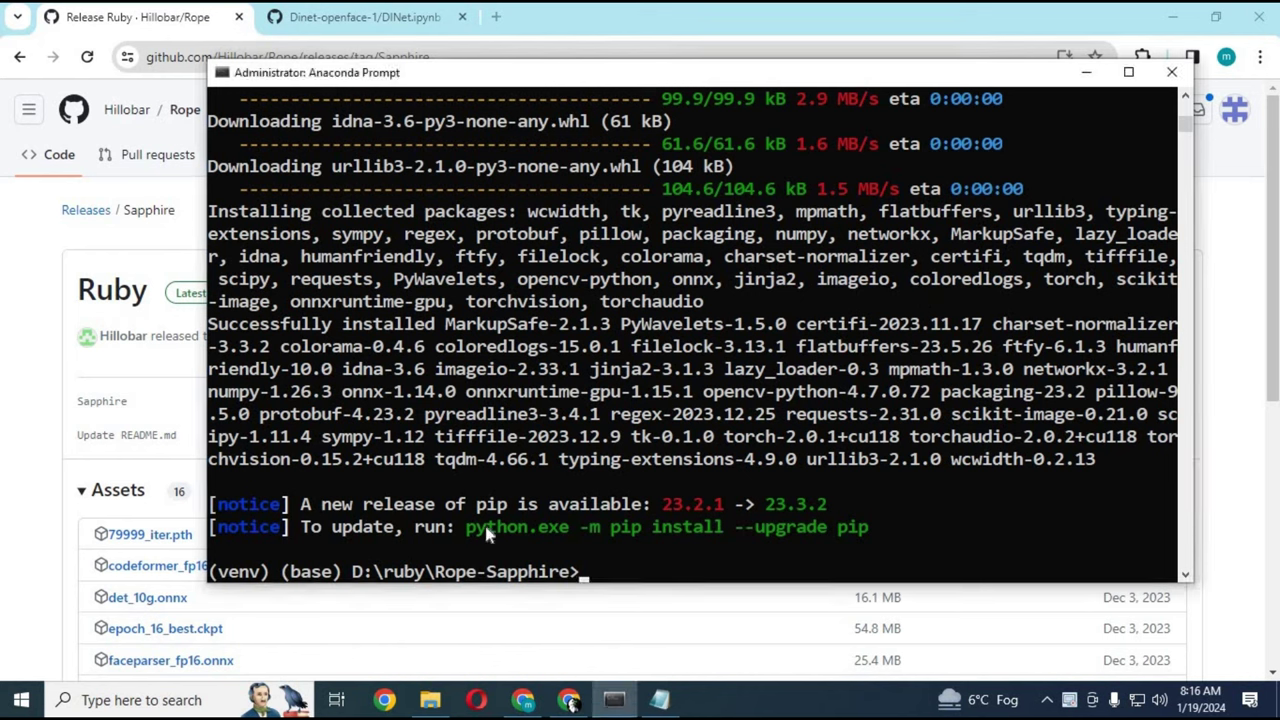
pyautogui.moveTo(470, 528)
pyautogui.mouseDown()
pyautogui.moveTo(858, 535)
pyautogui.moveTo(869, 510)
pyautogui.mouseUp()
pyautogui.rightClick(869, 496)
pyautogui.rightClick(633, 572)
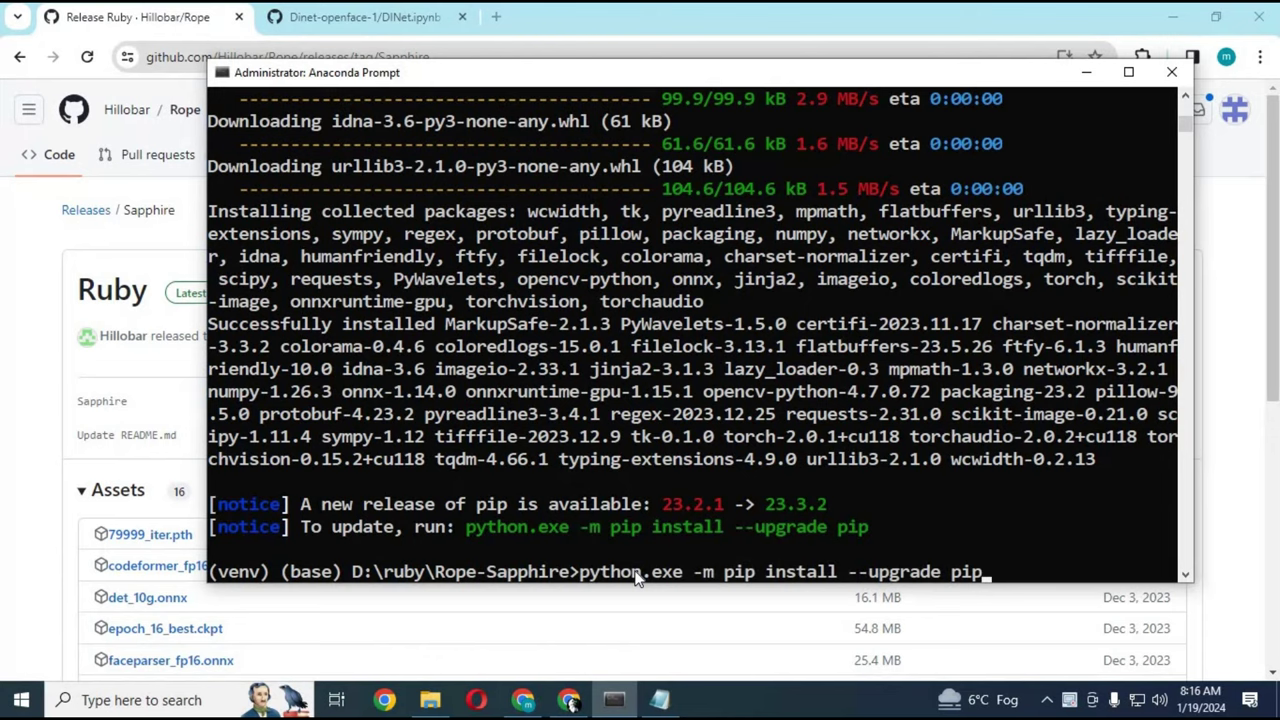
pyautogui.press('Return')
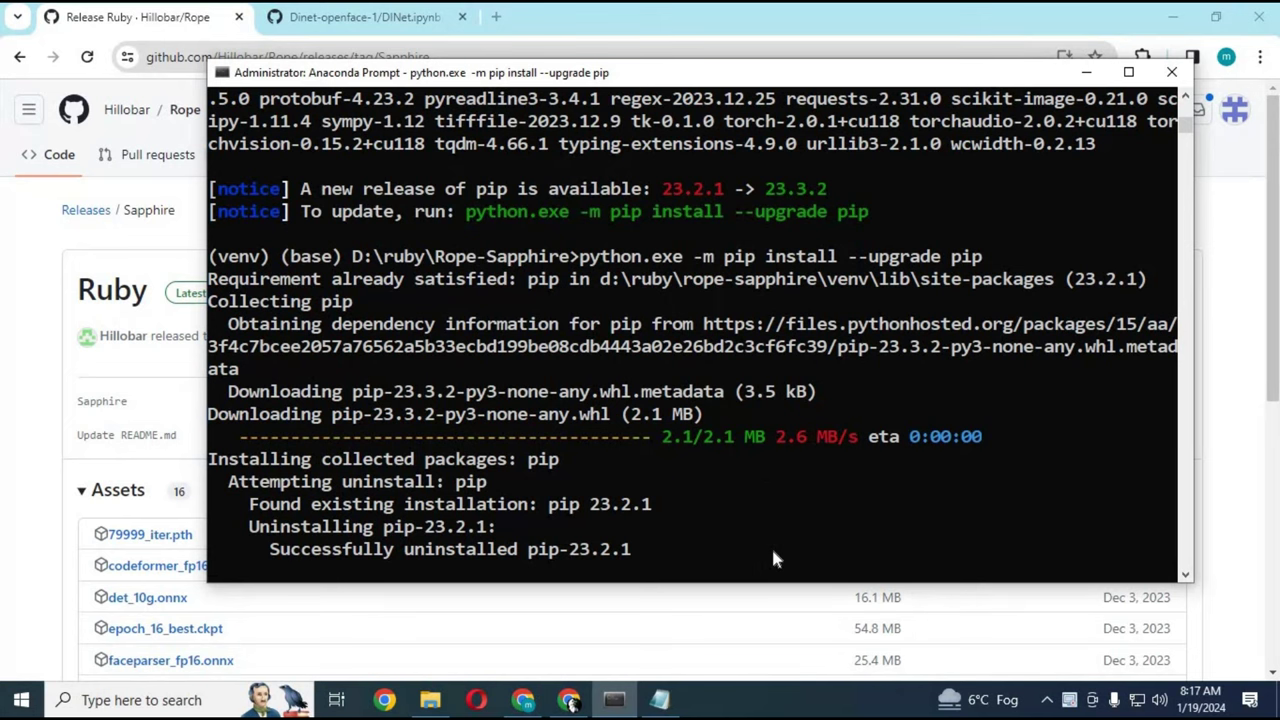
# Step: Show the Ruby release page's Assets list with models.zip, then return to the Rope-Sapphire folder
pyautogui.click(11, 503)
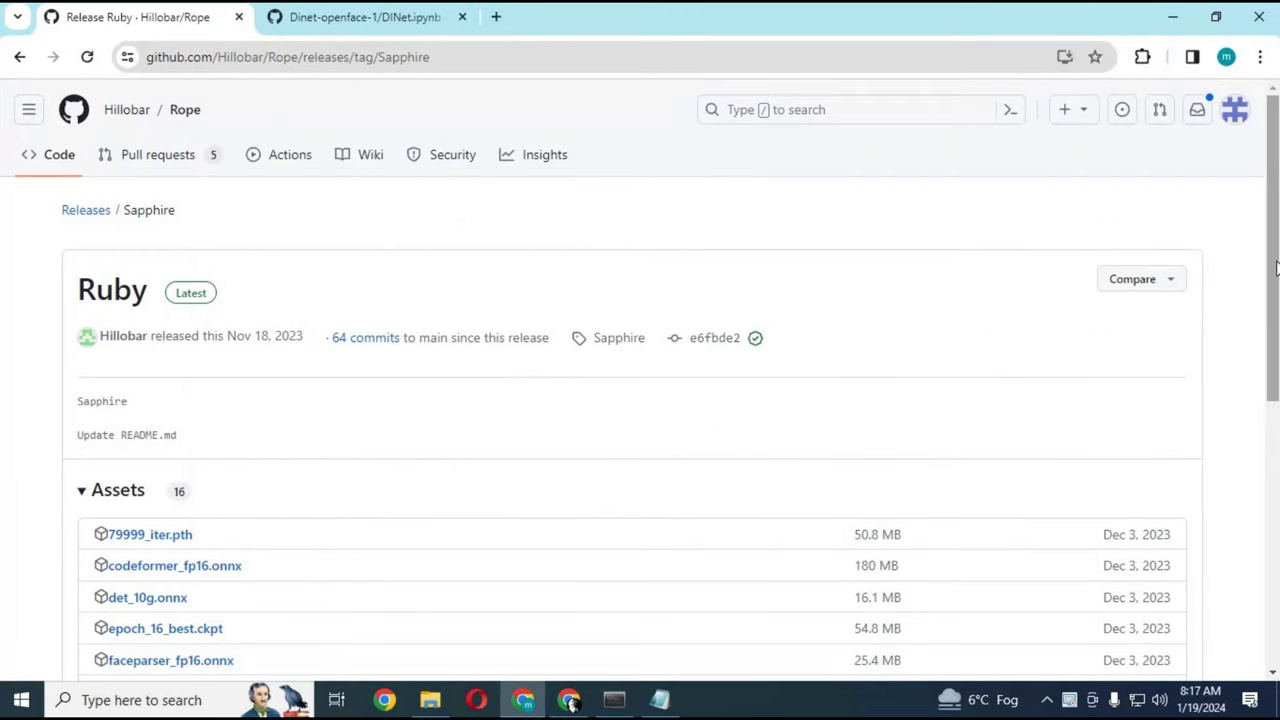
pyautogui.scroll(-3, 1277, 250)
pyautogui.scroll(-1, 271, 291)
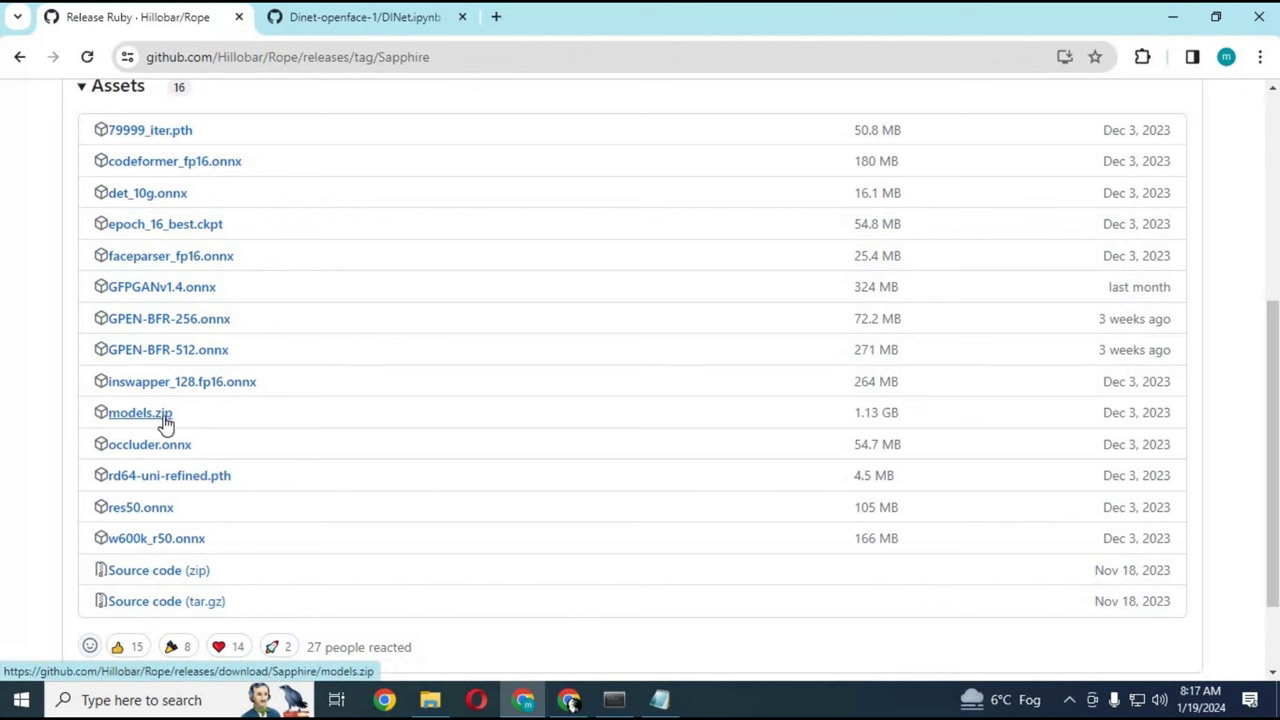
pyautogui.click(430, 702)
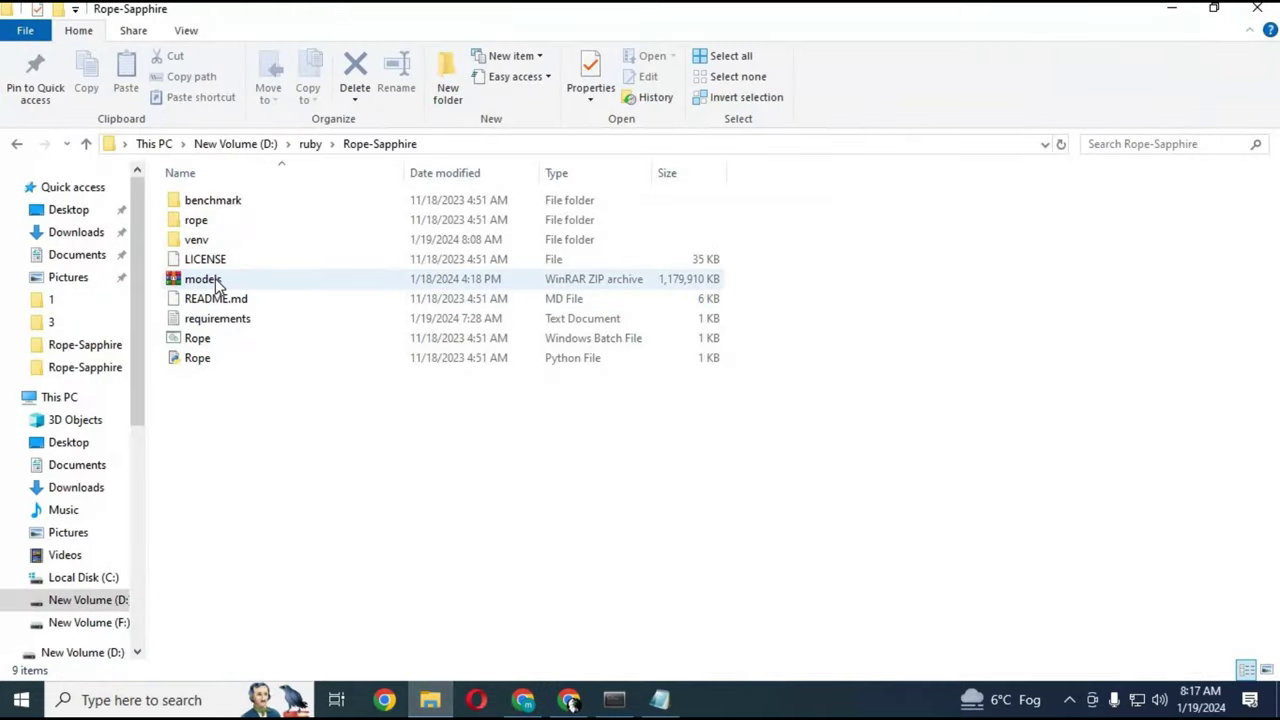
# Step: Create a 'models' folder in Rope-Sapphire and move the models zip archive into it
pyautogui.rightClick(248, 455)
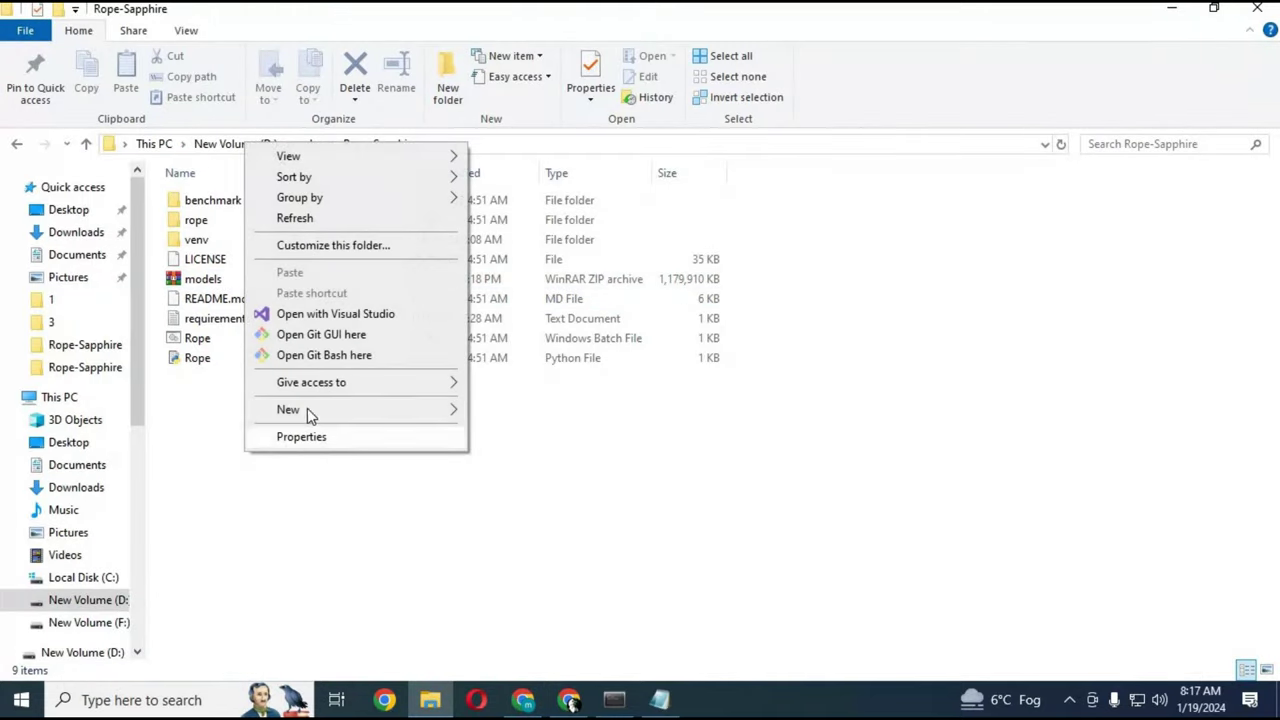
pyautogui.moveTo(386, 408)
pyautogui.click(510, 416)
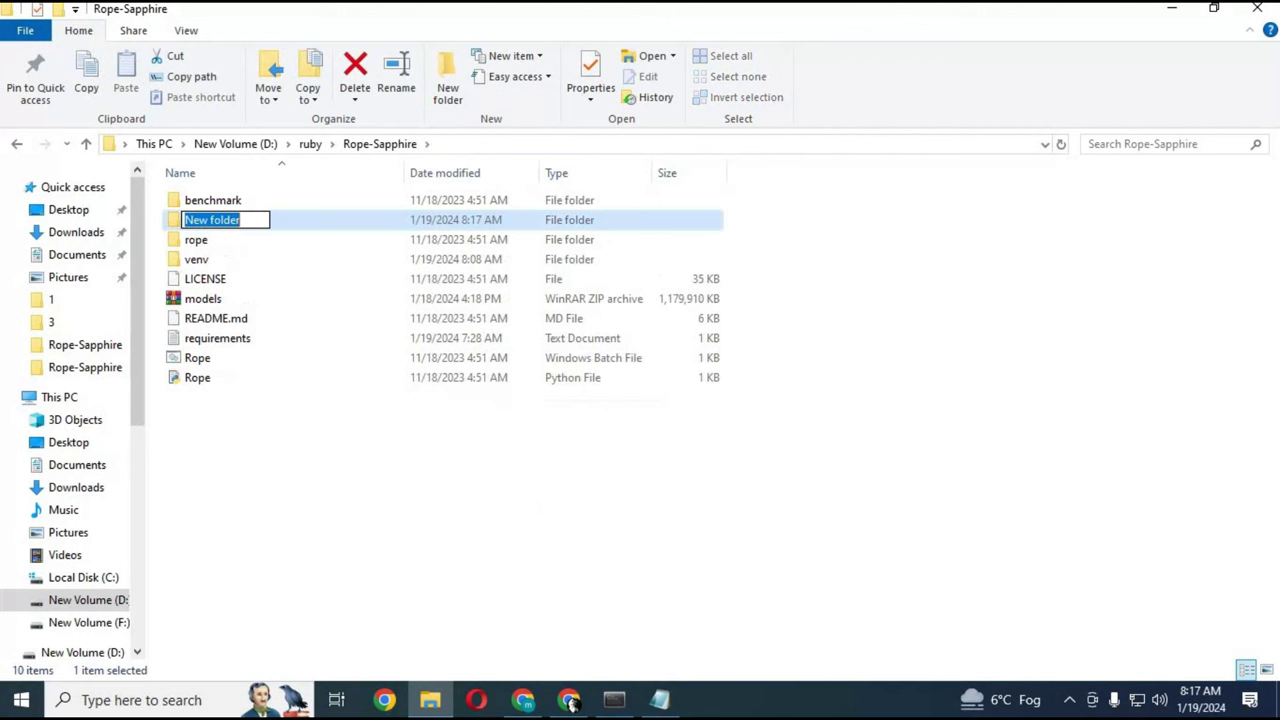
pyautogui.write('models')
pyautogui.click(237, 429)
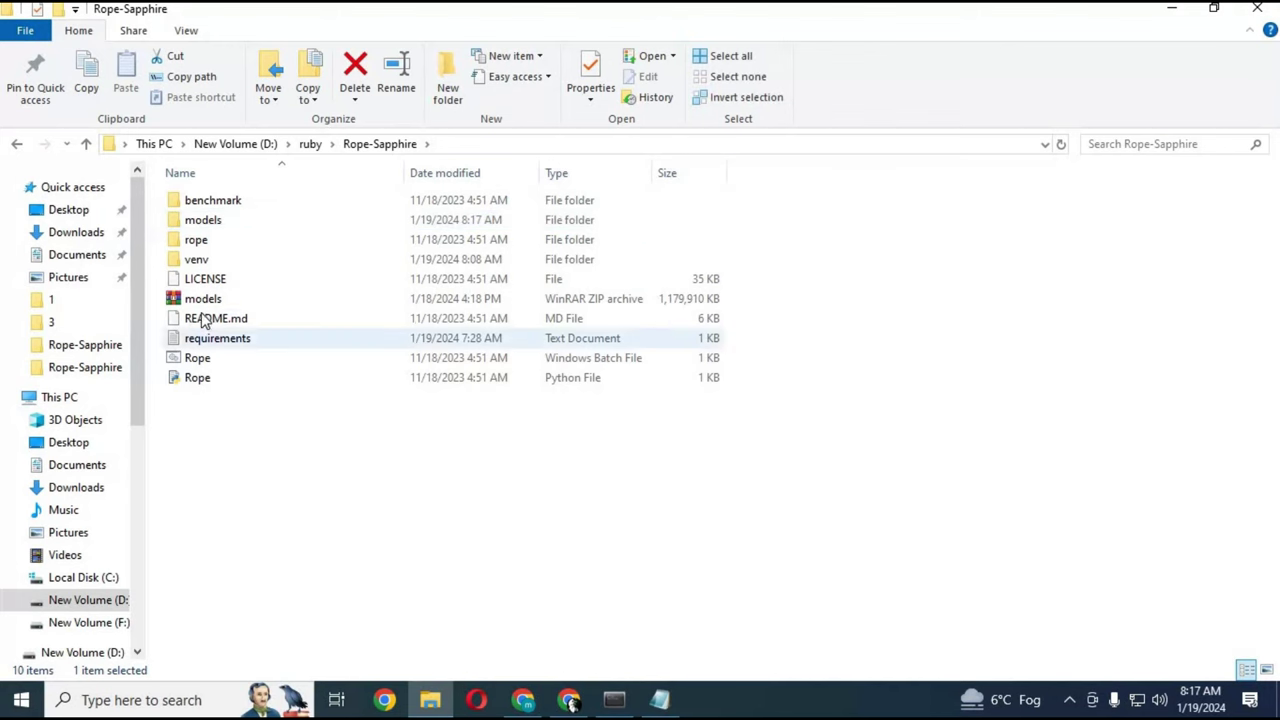
pyautogui.moveTo(203, 299); pyautogui.dragTo(204, 221)
# Step: Extract the models archive in place, unpacking eleven model files including inswapper_128.fp16.onnx
pyautogui.doubleClick(204, 221)
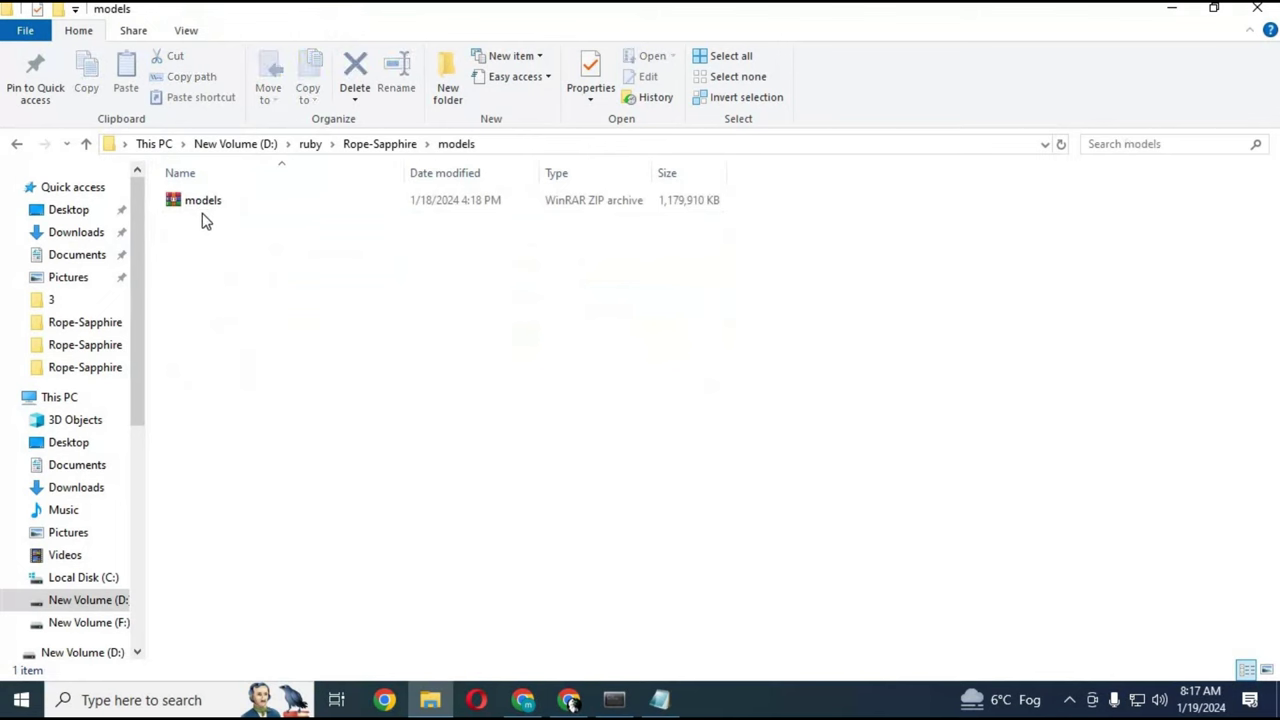
pyautogui.rightClick(207, 206)
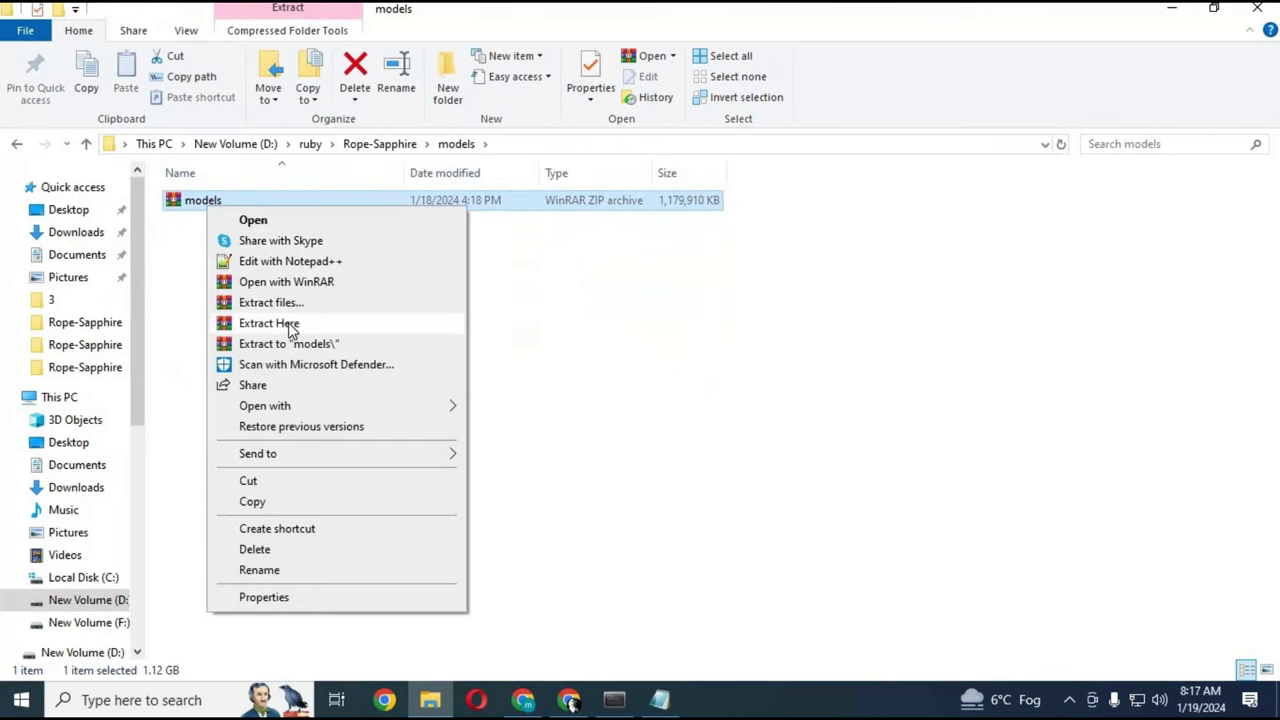
pyautogui.click(287, 323)
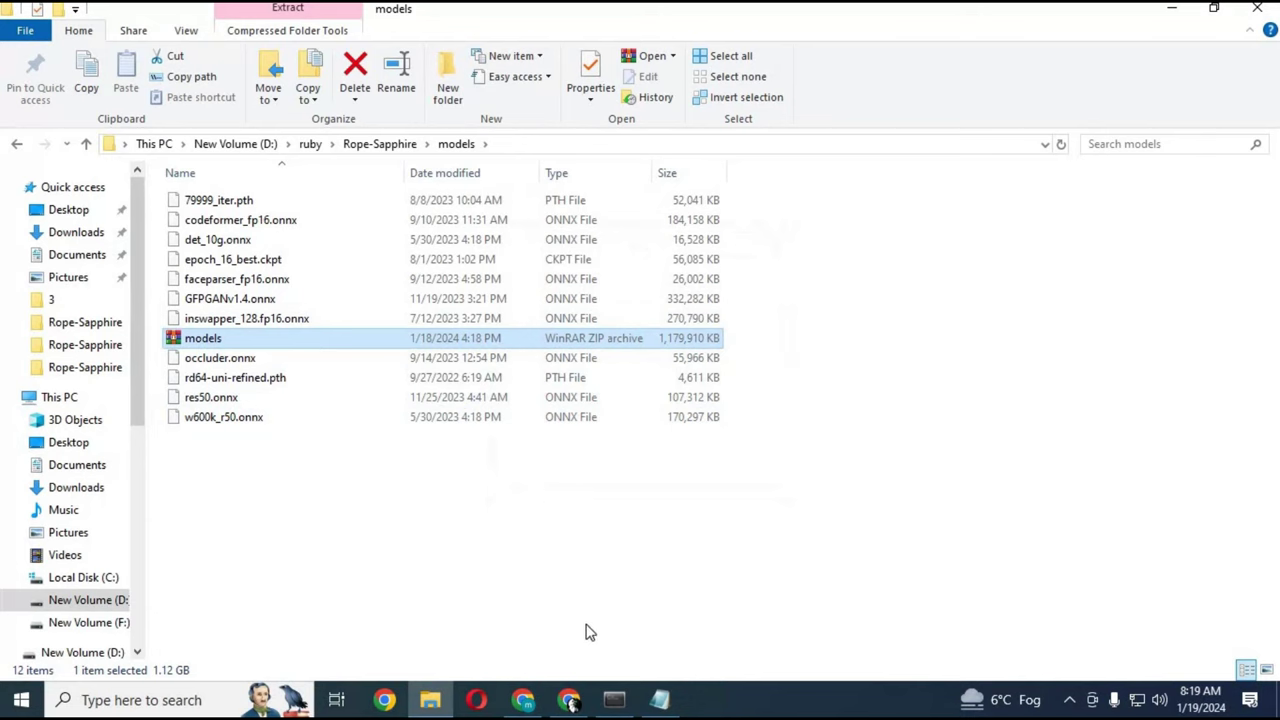
pyautogui.click(615, 701)
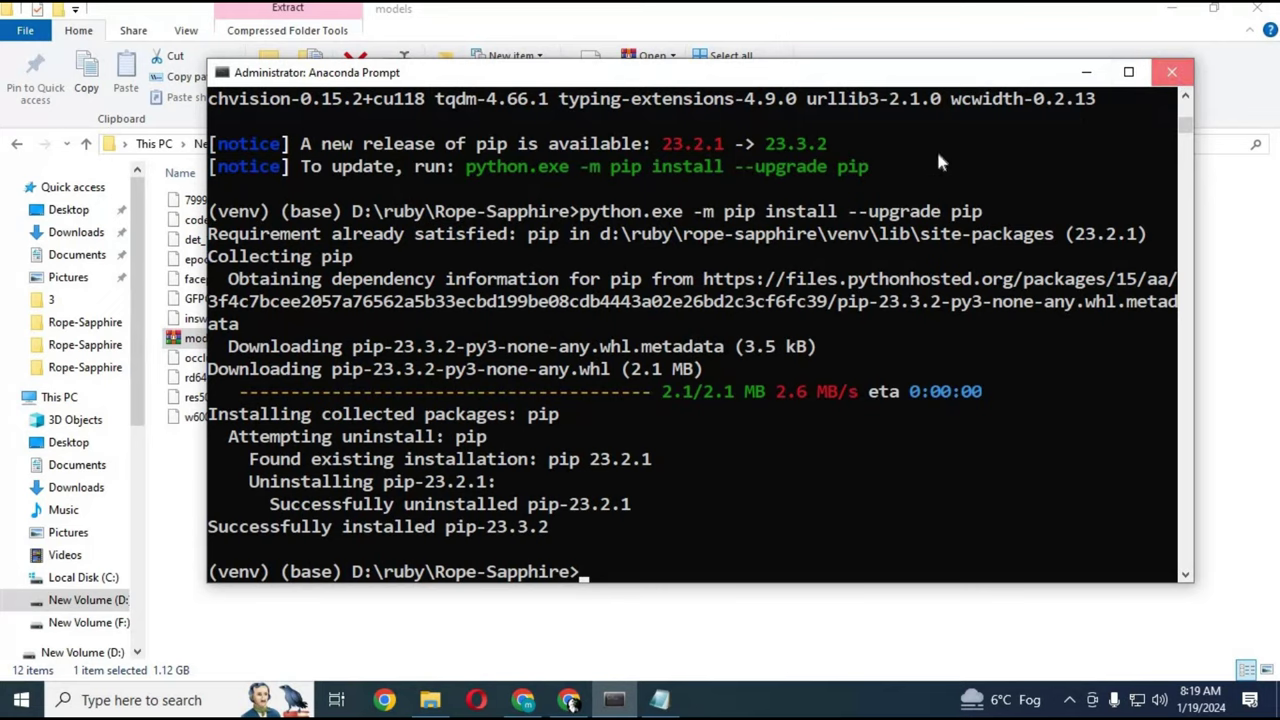
# Step: Close Anaconda Prompt and run the Rope batch file in Rope-Sapphire to open Rope
pyautogui.click(1173, 74)
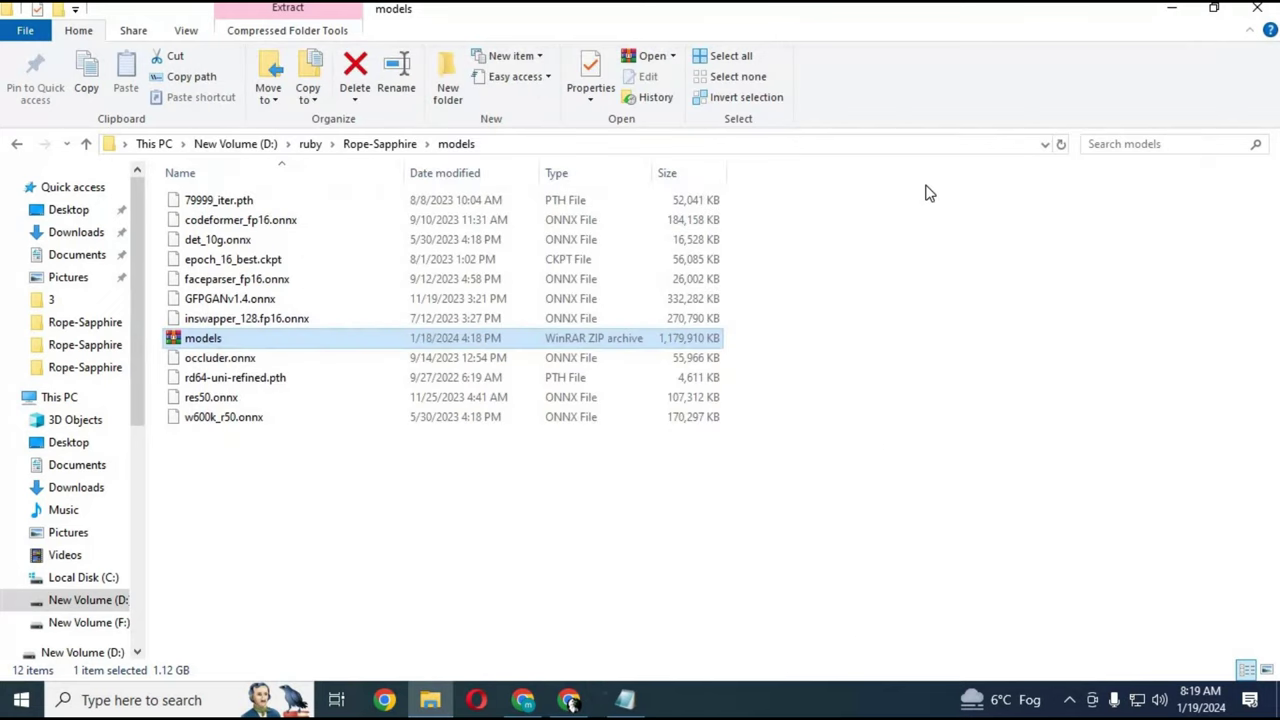
pyautogui.click(86, 144)
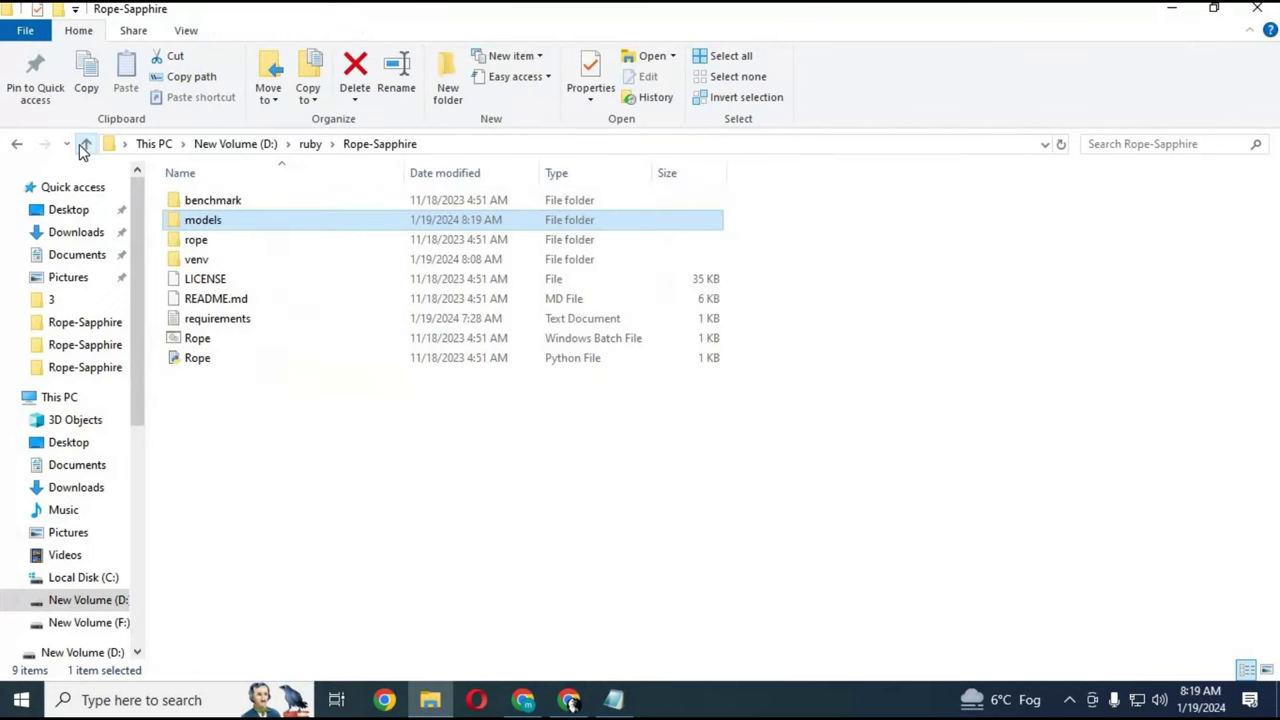
pyautogui.doubleClick(198, 339)
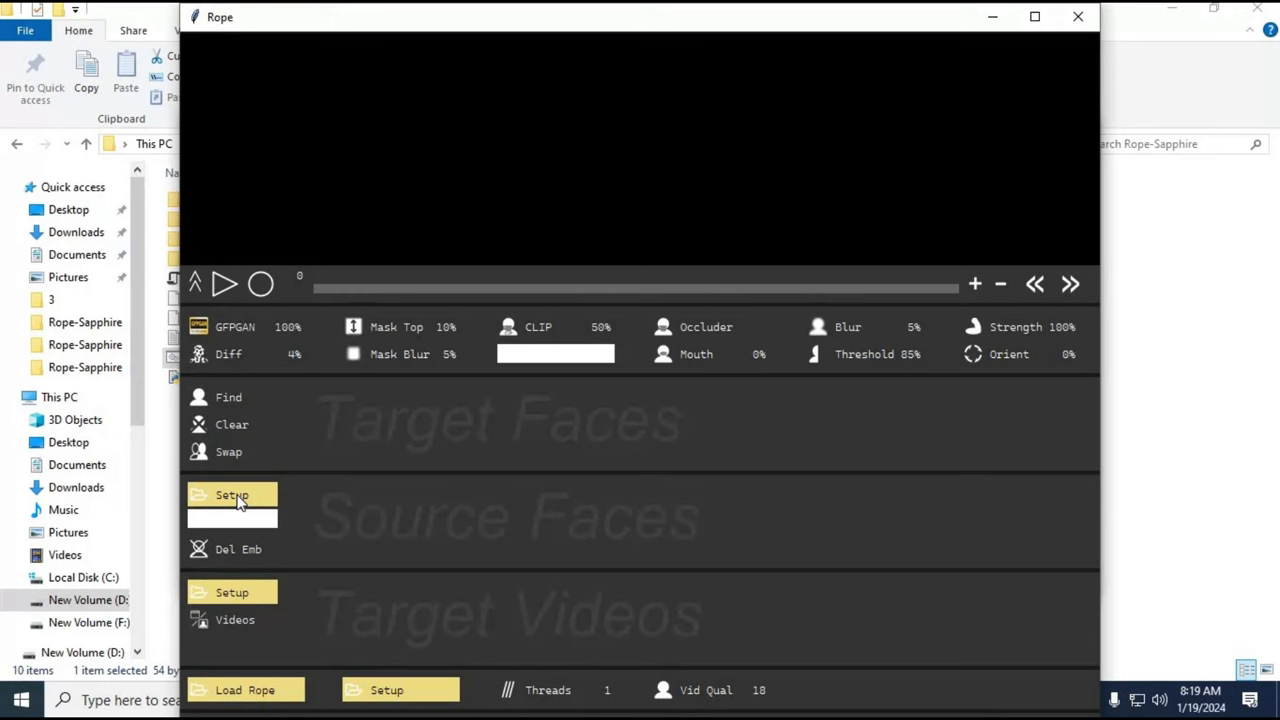
# Step: Set Rope's source faces folder to Downloads\1
pyautogui.click(240, 500)
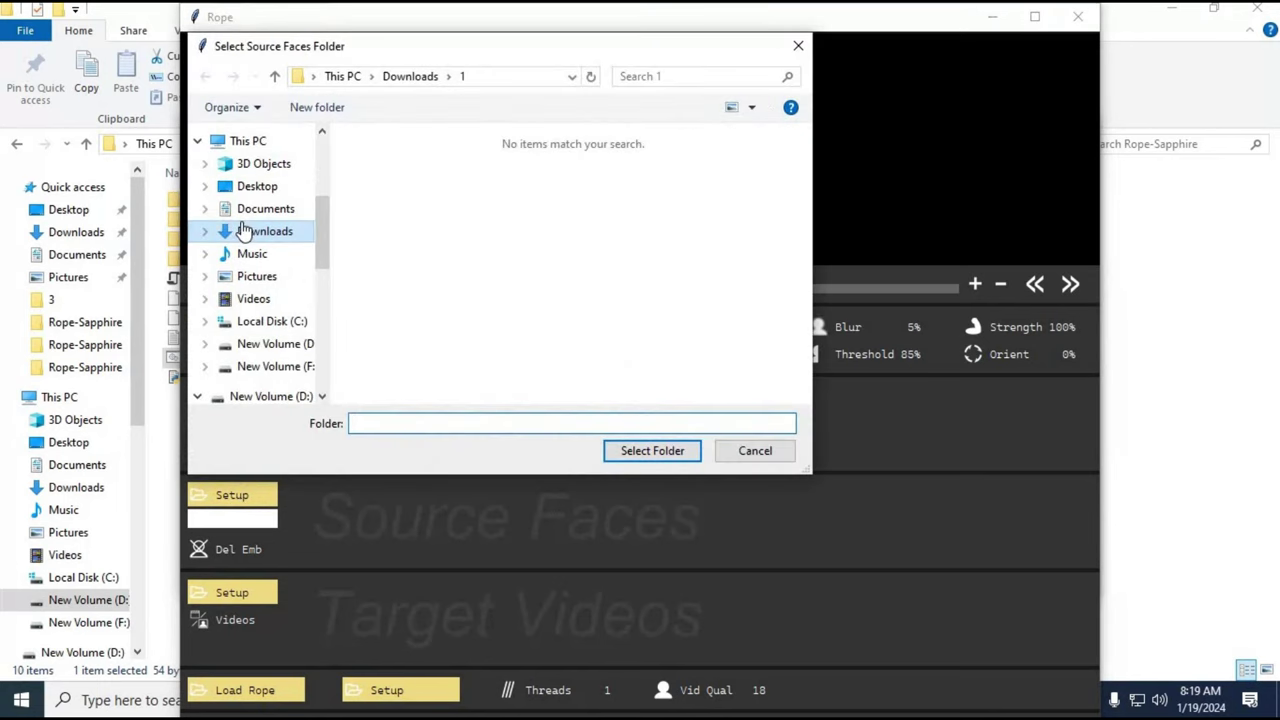
pyautogui.click(245, 230)
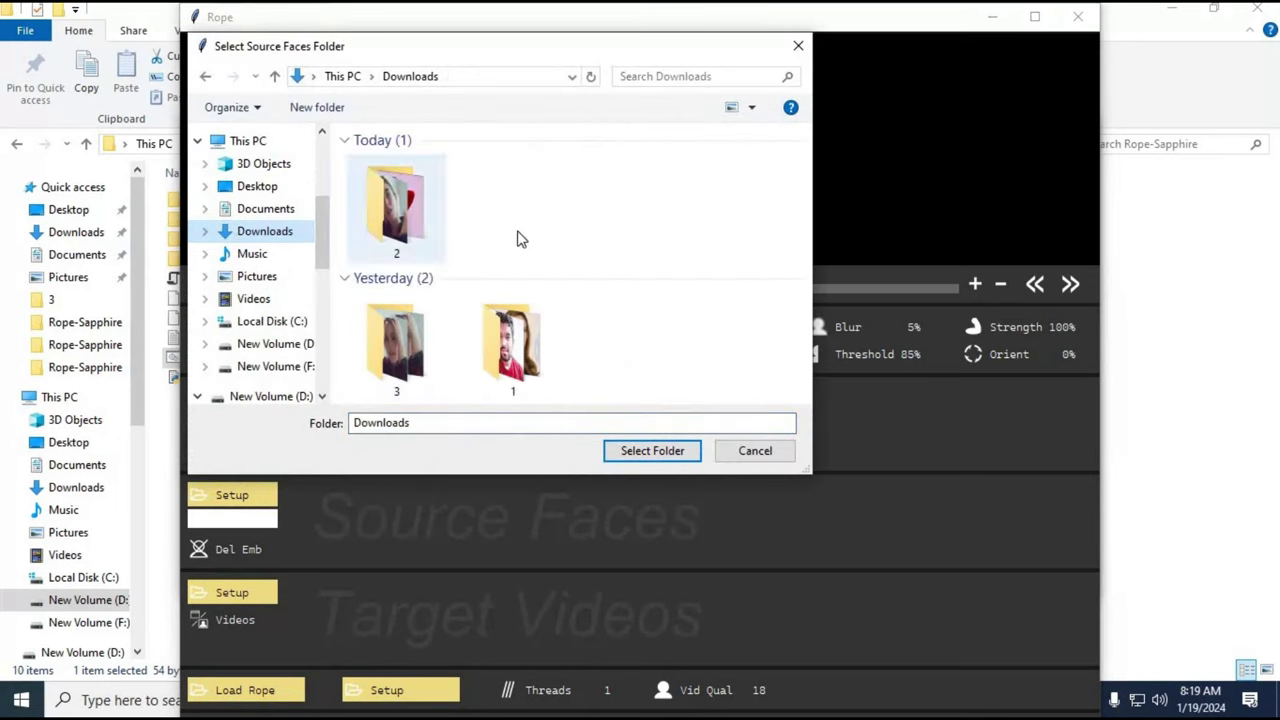
pyautogui.doubleClick(512, 350)
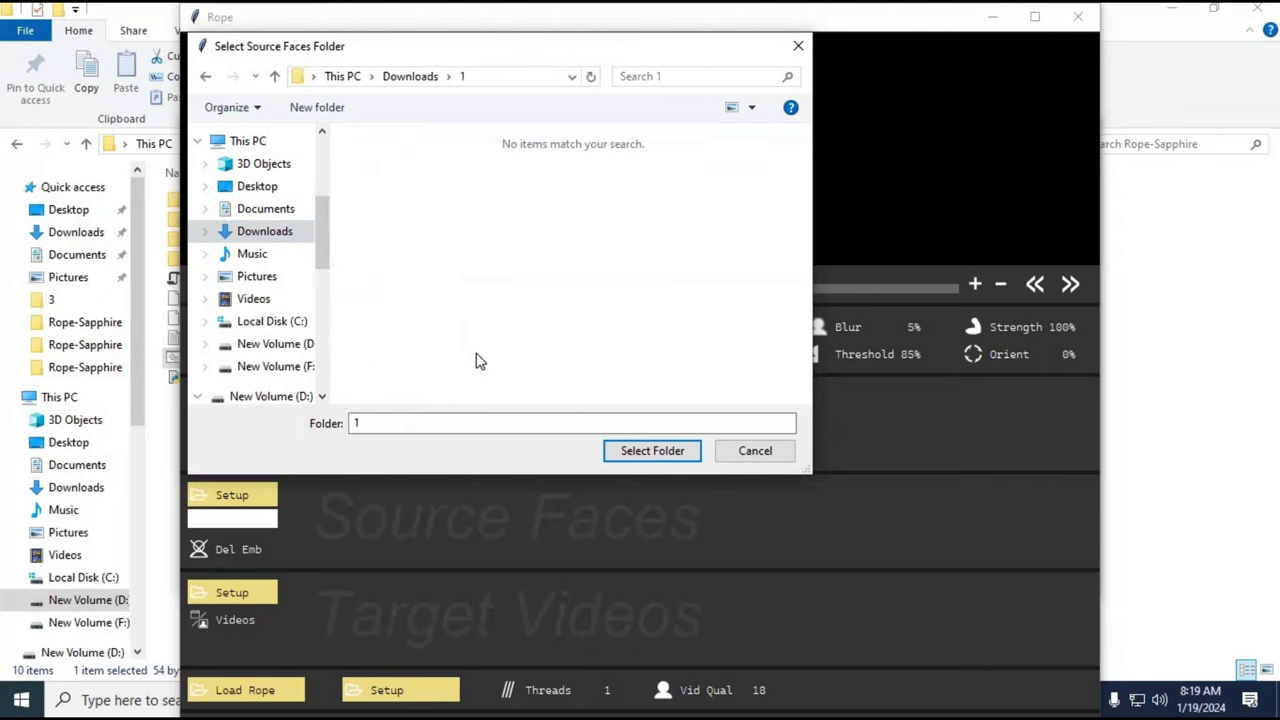
pyautogui.click(652, 451)
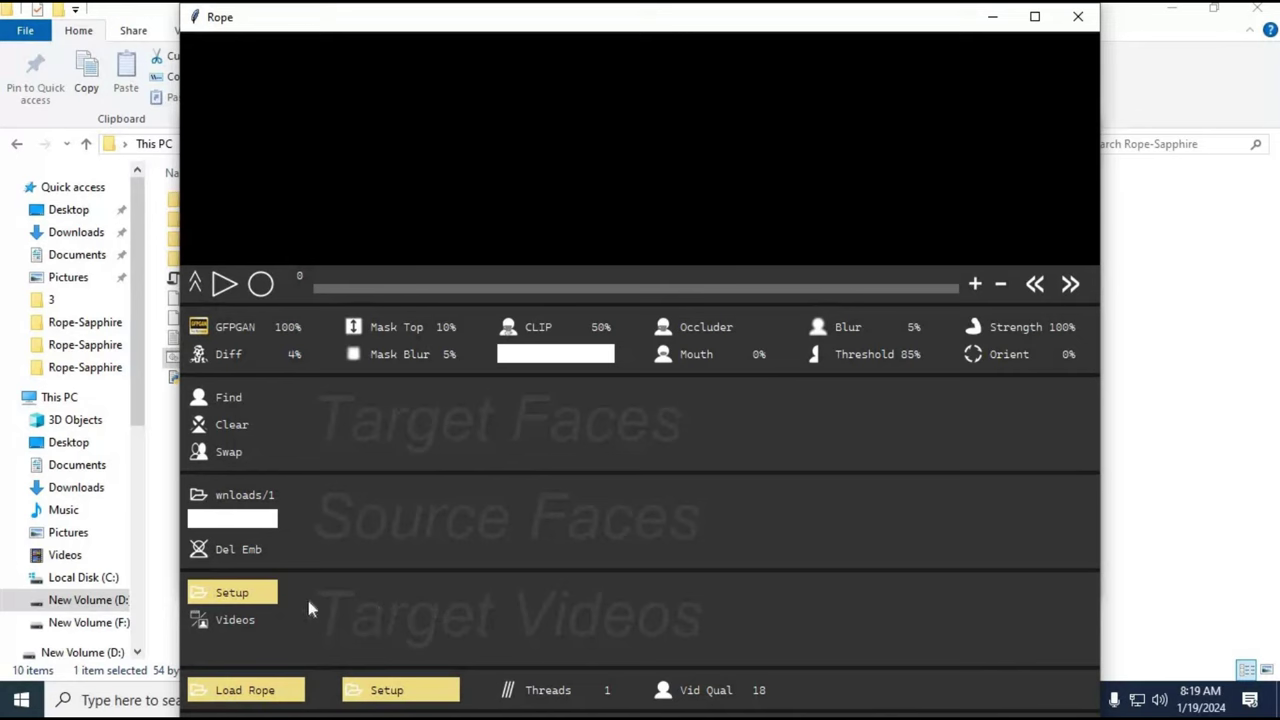
# Step: Set the target videos folder to Downloads\2, keeping the target list on videos
pyautogui.click(229, 596)
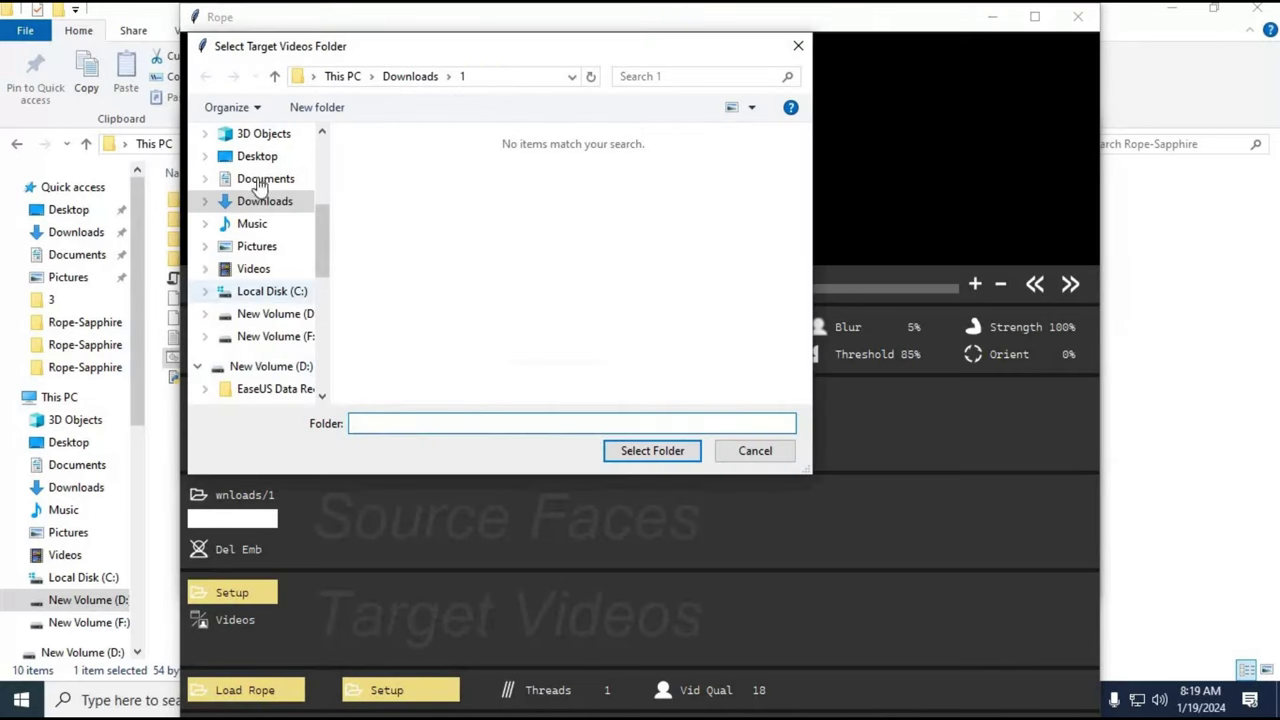
pyautogui.click(253, 205)
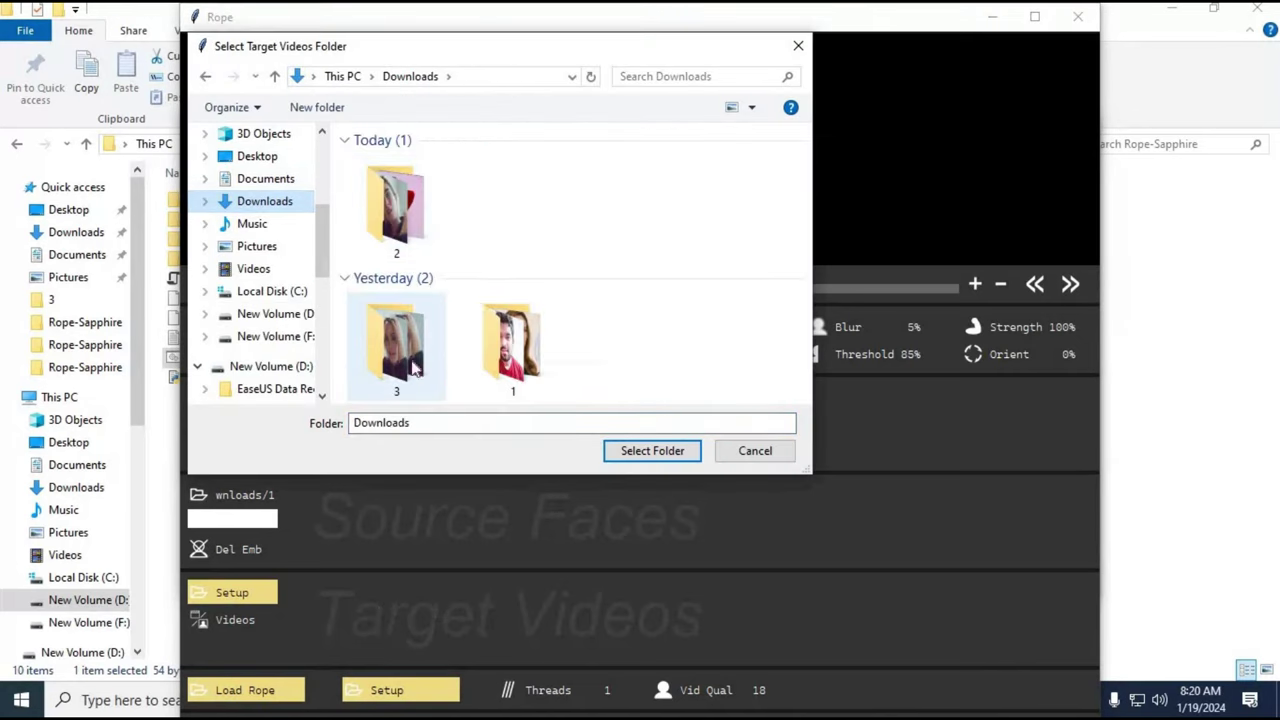
pyautogui.doubleClick(388, 215)
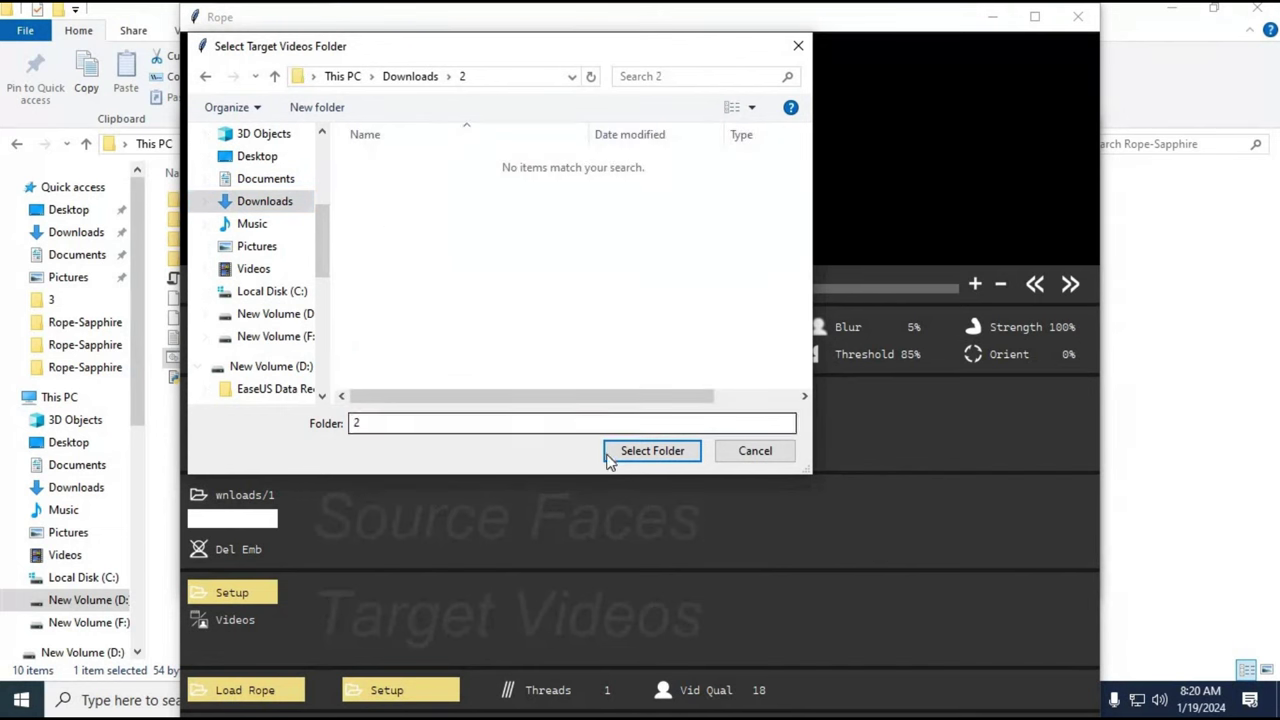
pyautogui.click(640, 452)
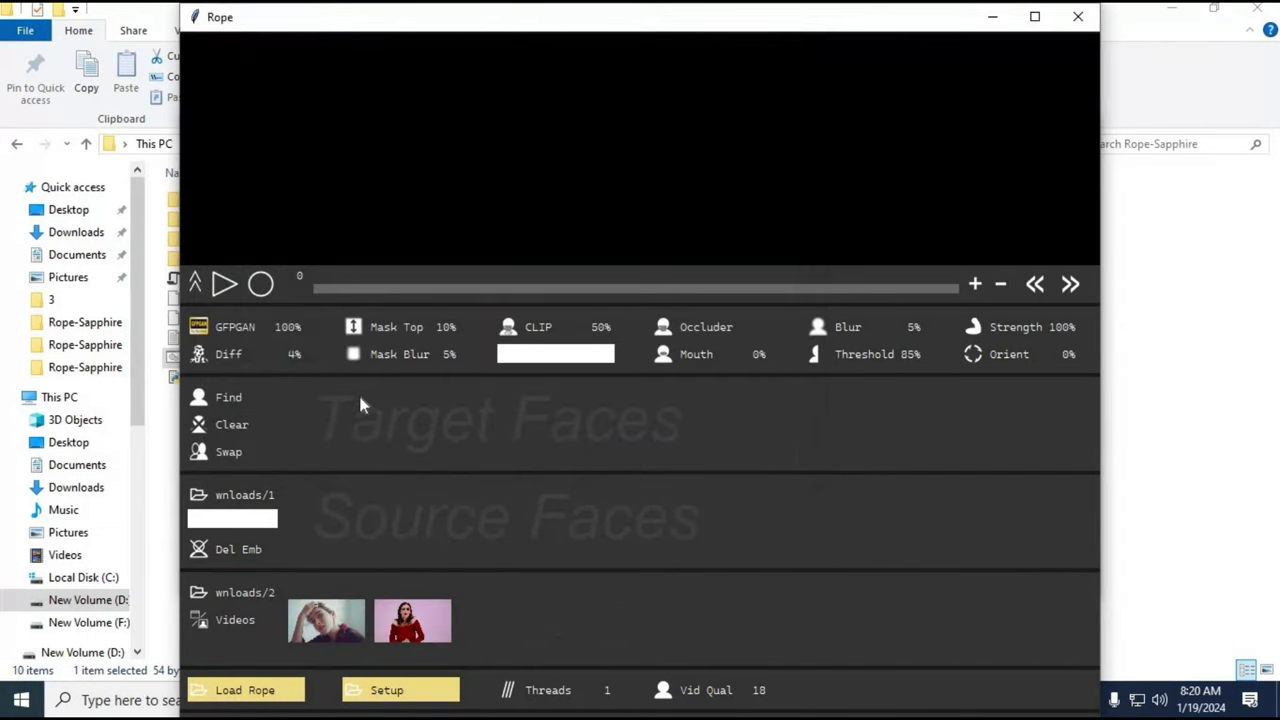
pyautogui.click(231, 623)
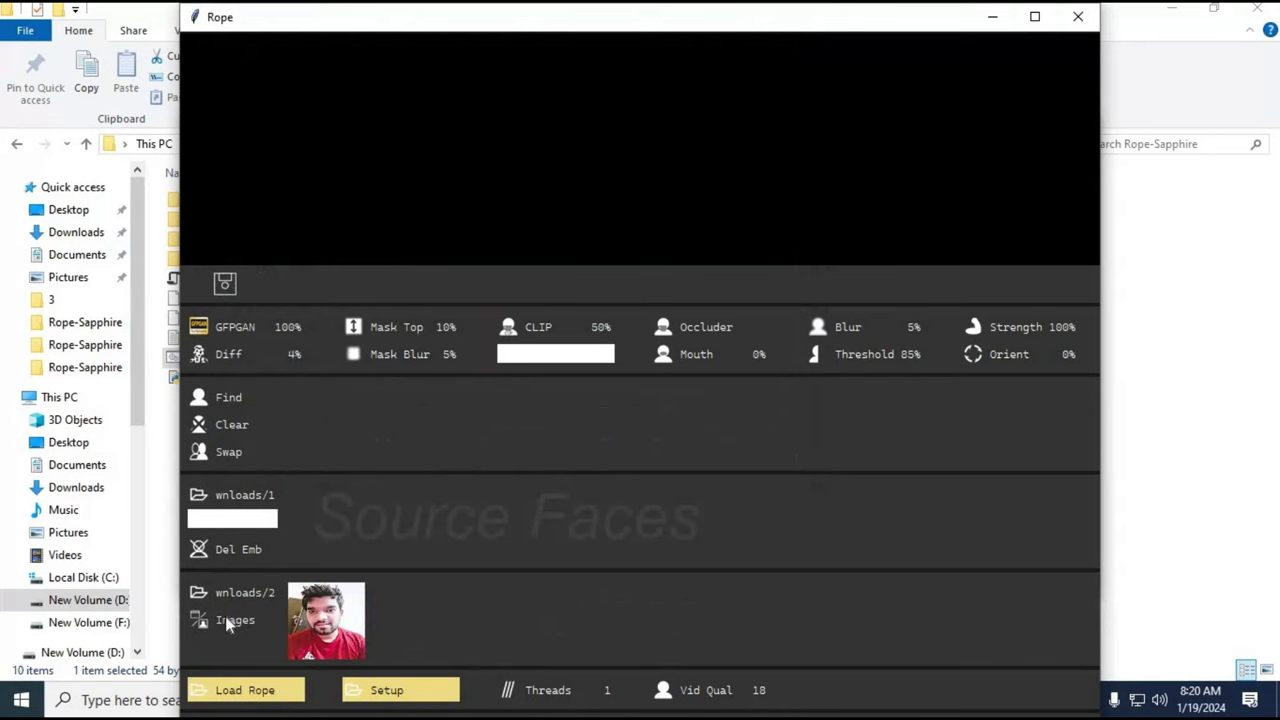
pyautogui.click(230, 622)
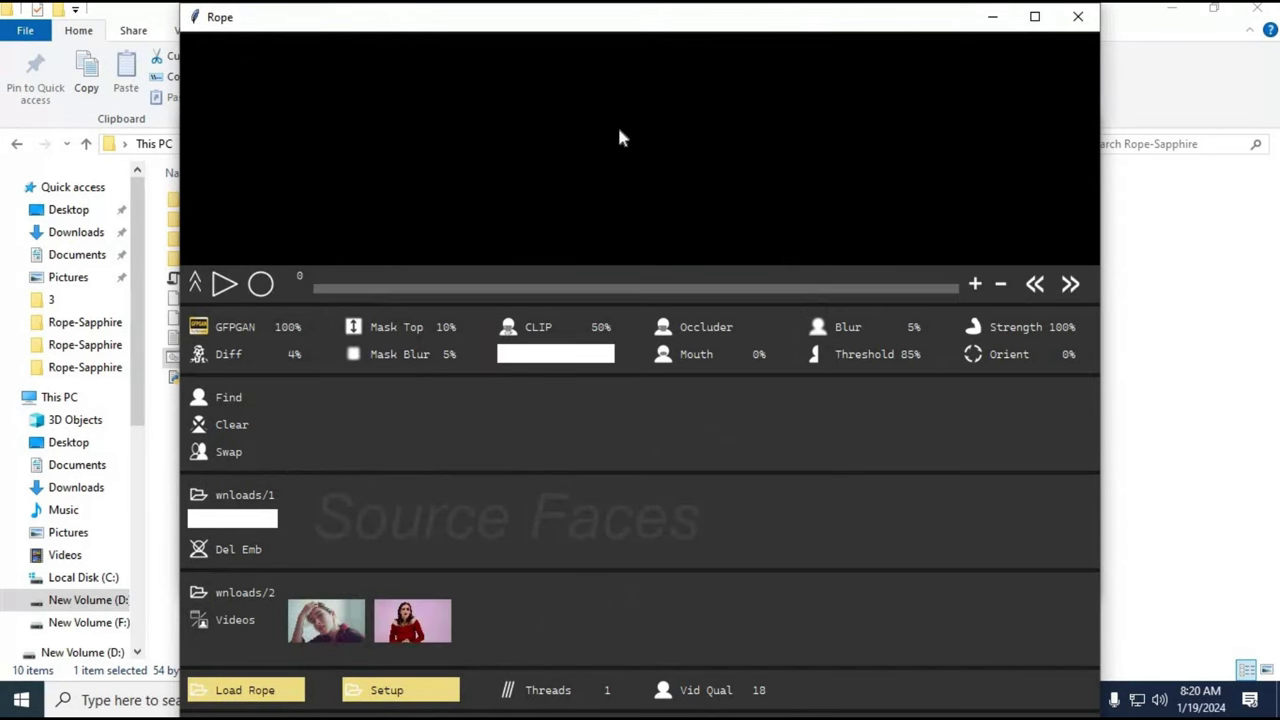
# Step: Set the output save folder to Downloads\3
pyautogui.click(390, 697)
pyautogui.click(262, 201)
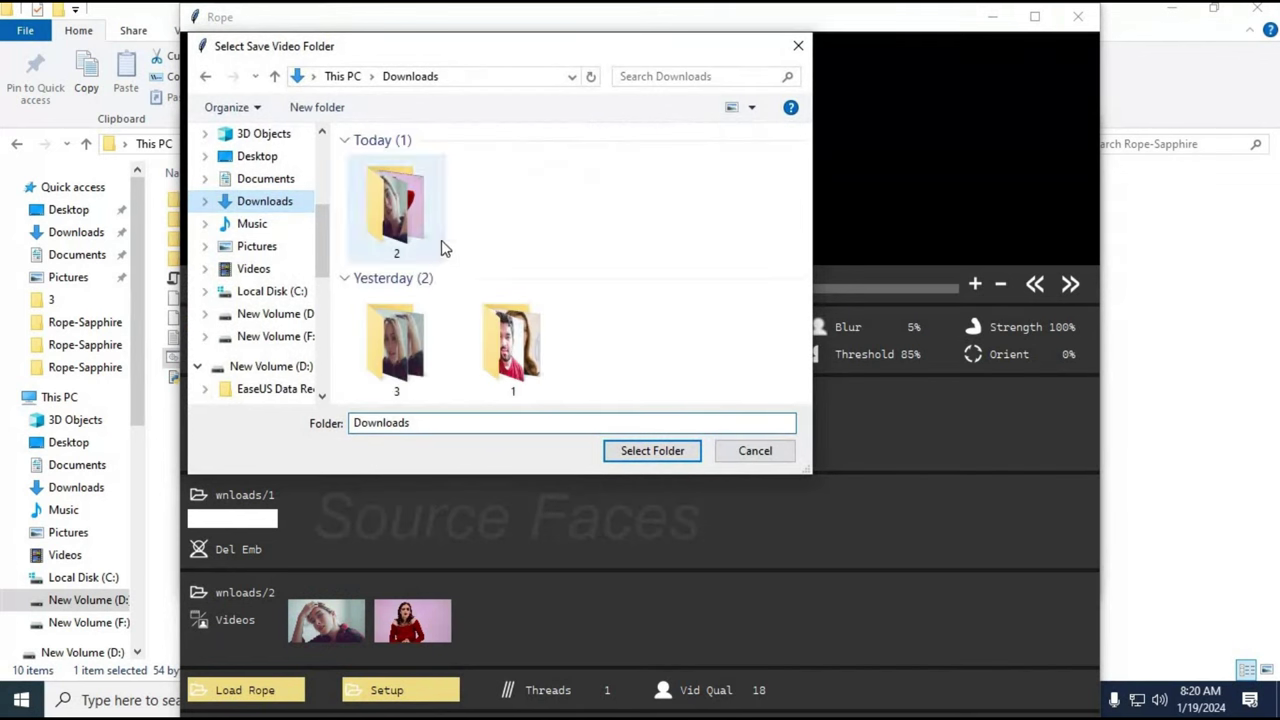
pyautogui.doubleClick(398, 341)
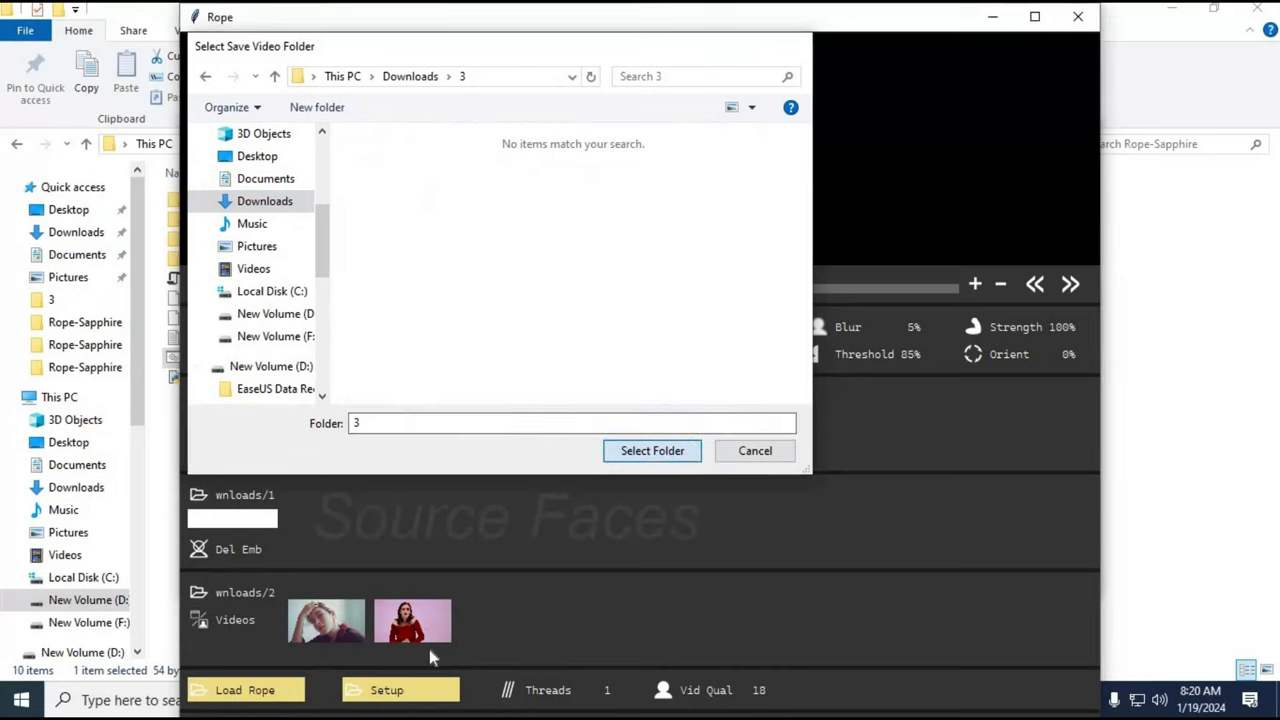
pyautogui.press('Return')
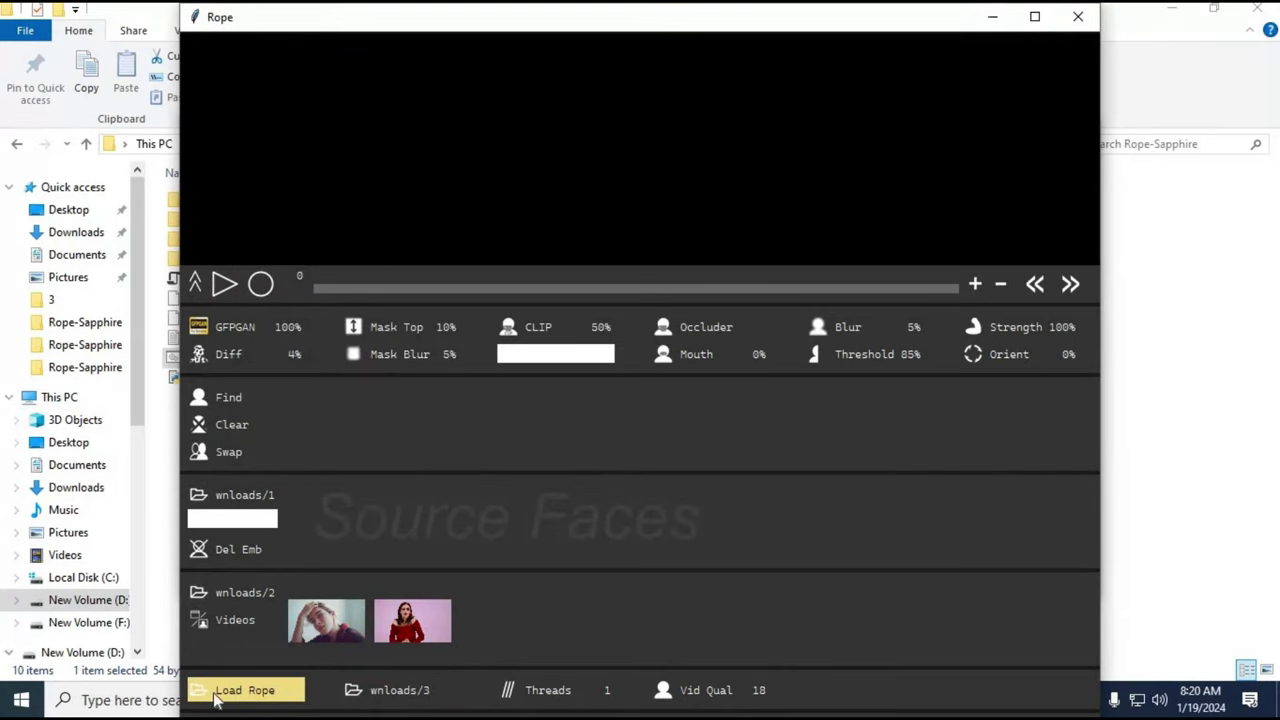
# Step: Load Rope's models to show two source faces, then open the red-dress video in preview
pyautogui.click(248, 695)
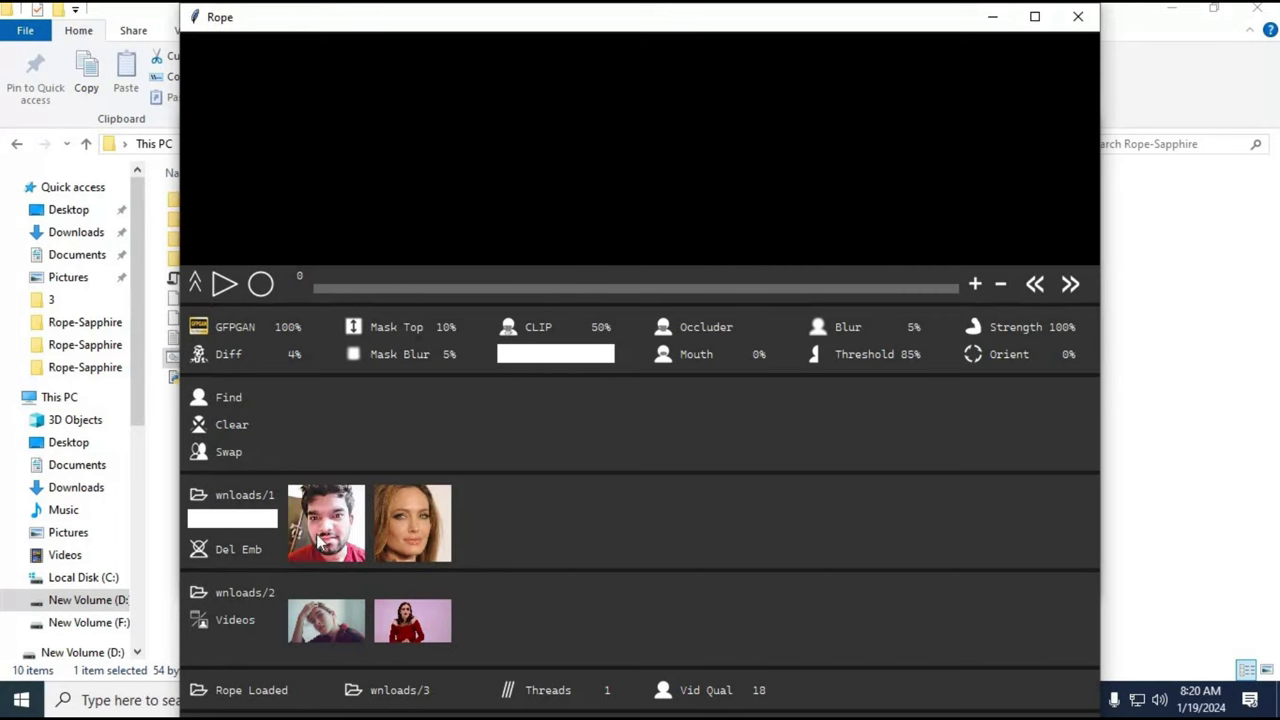
pyautogui.click(405, 630)
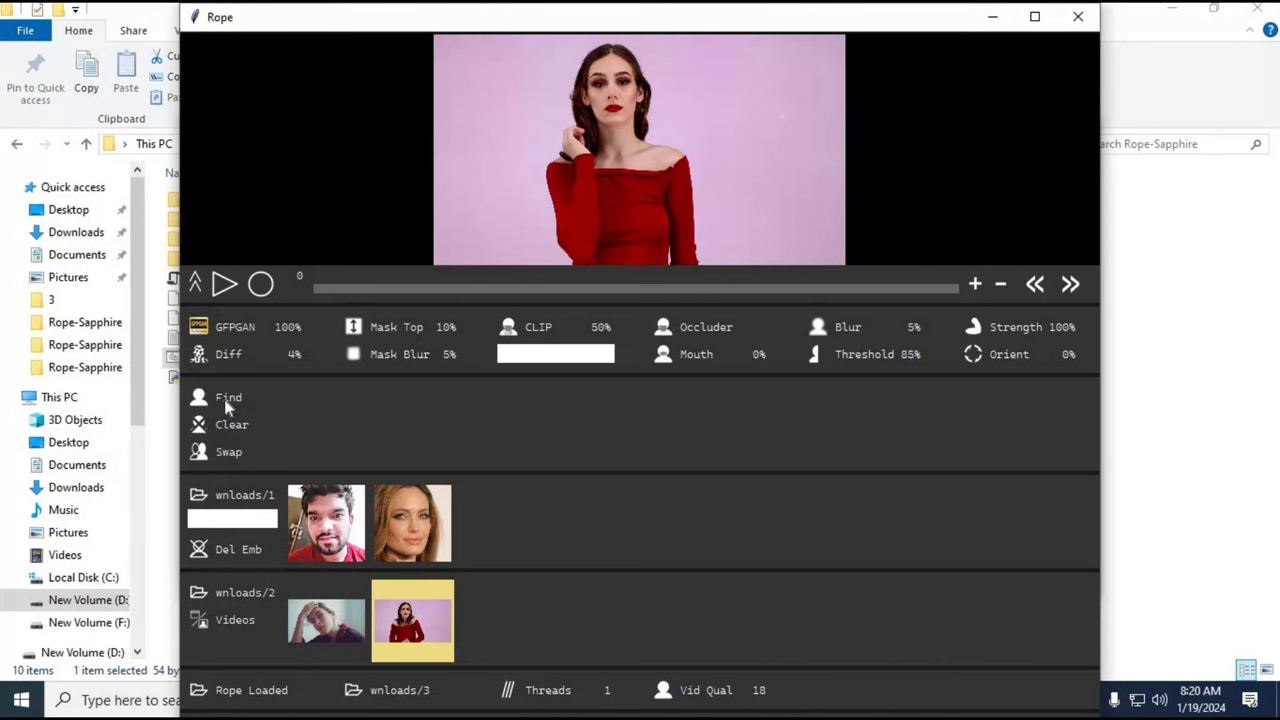
# Step: Detect faces, pair the woman's face with the second source face, enable swapping, and play
pyautogui.click(226, 399)
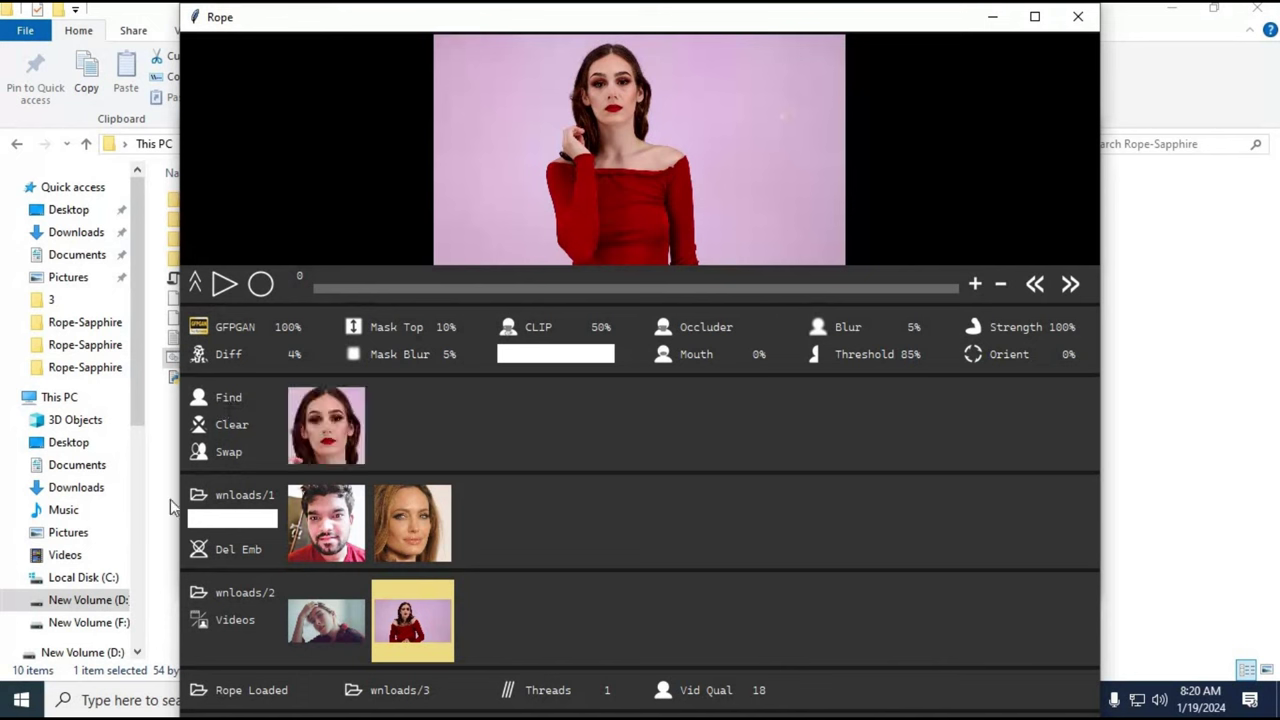
pyautogui.click(320, 455)
pyautogui.click(398, 527)
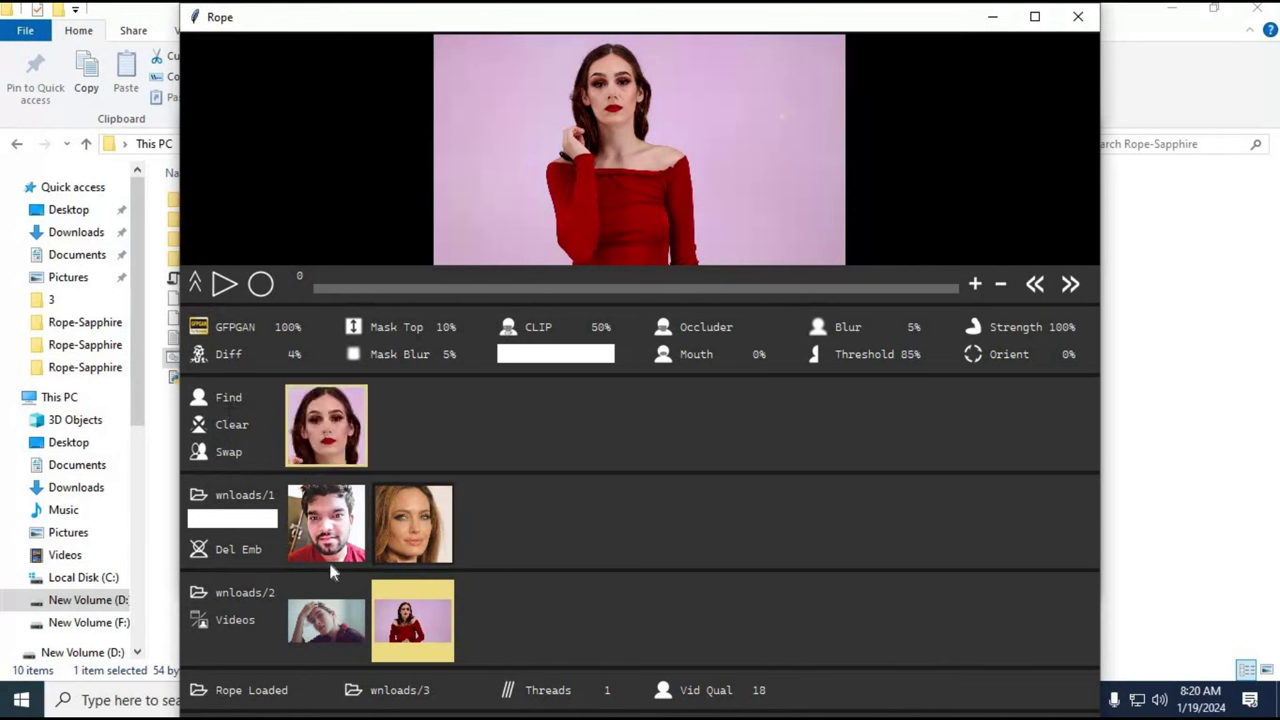
pyautogui.press('s')
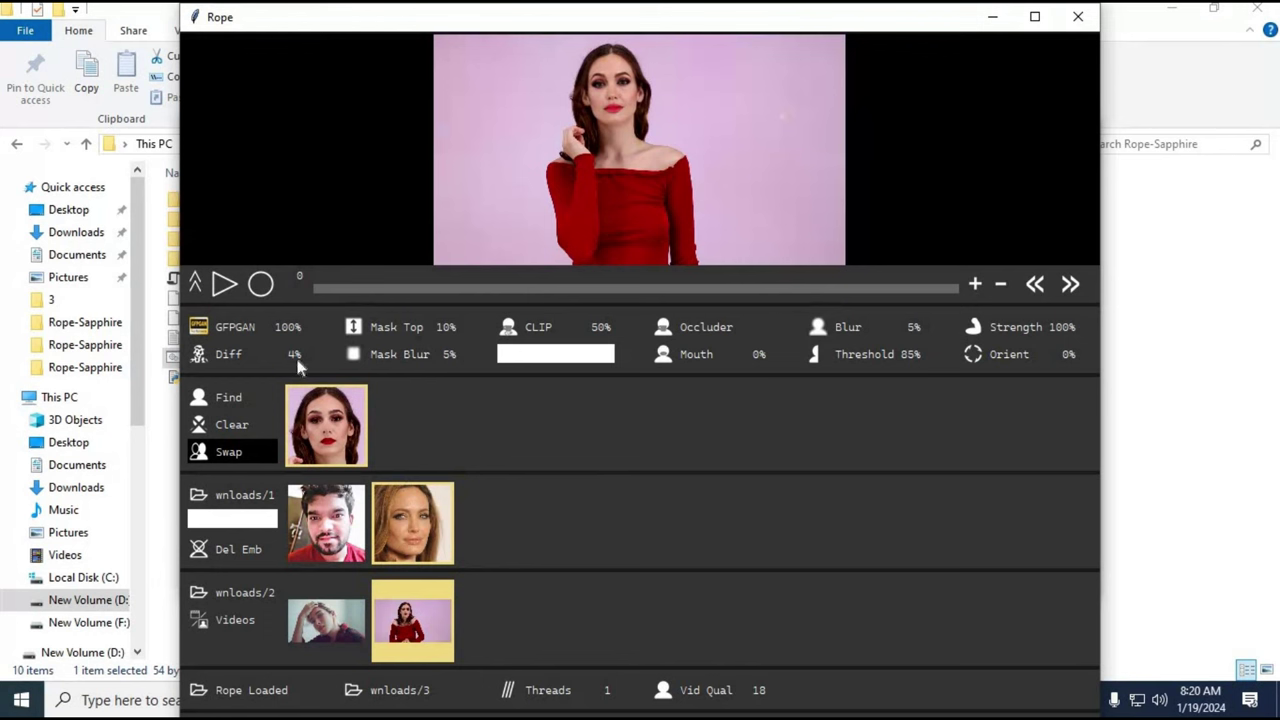
pyautogui.click(225, 286)
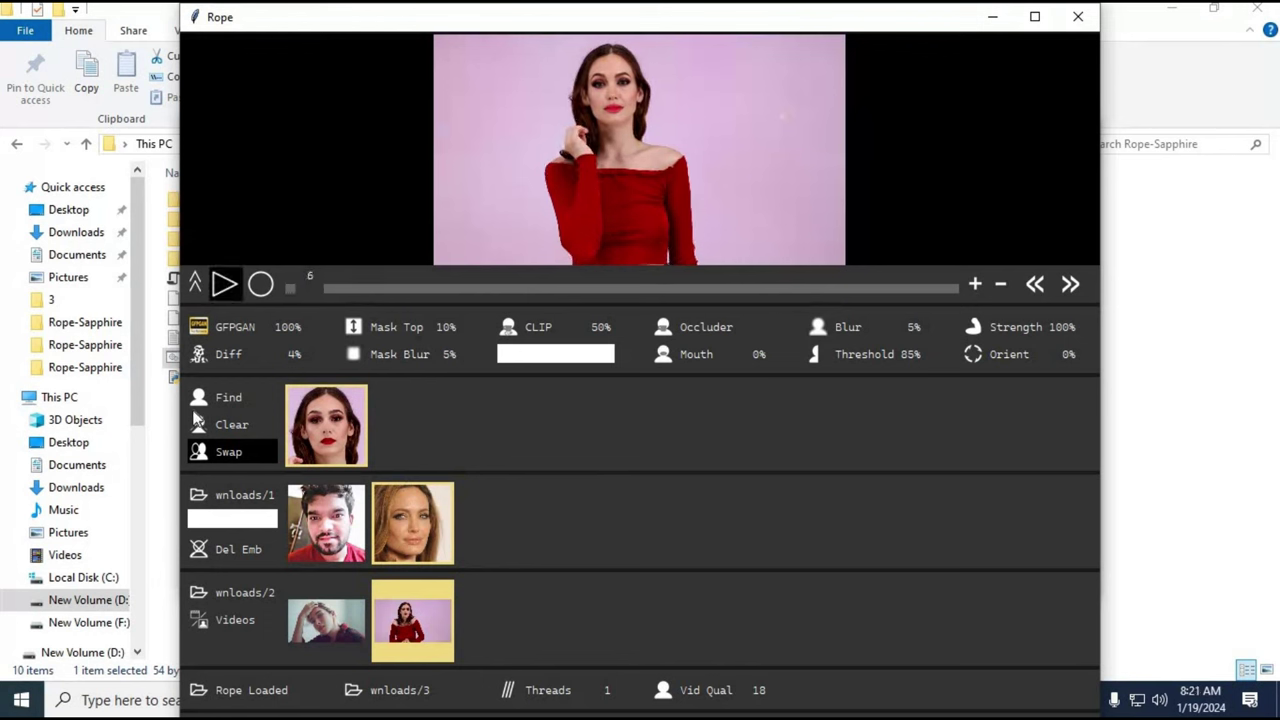